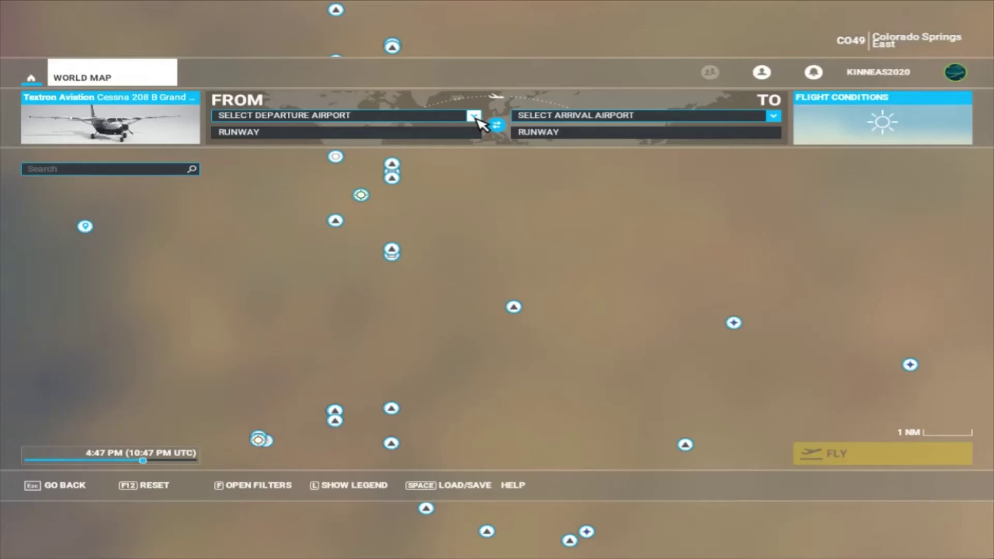
Step: Set City of Colorado Springs Municipal Airport (KCOS) as departure and Inyokern (KIYK) as arrival
click(474, 116)
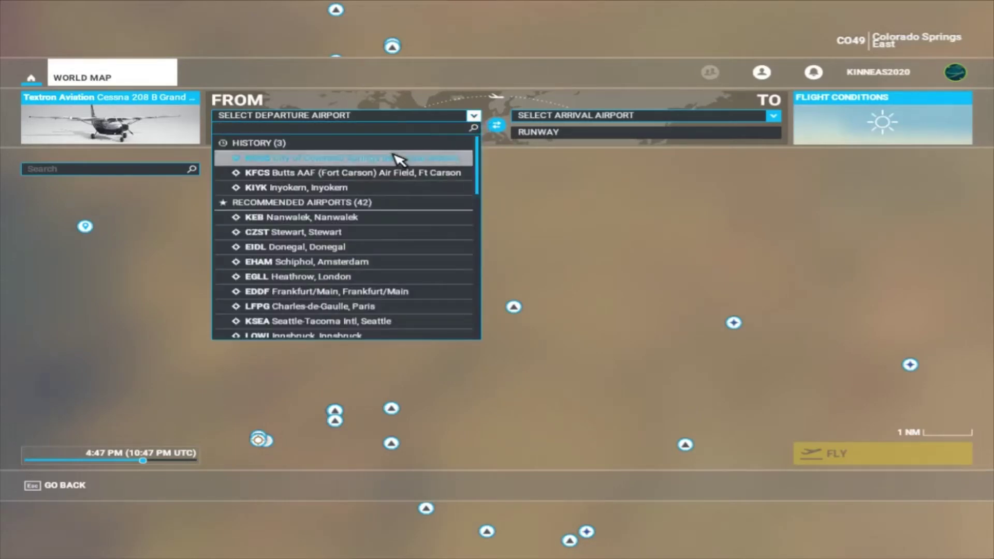
key(Return)
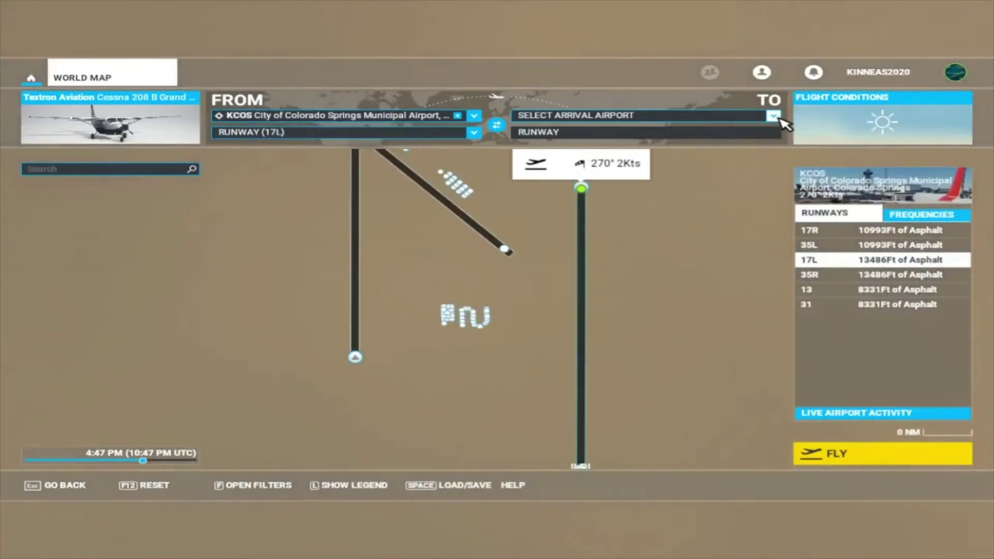
click(773, 116)
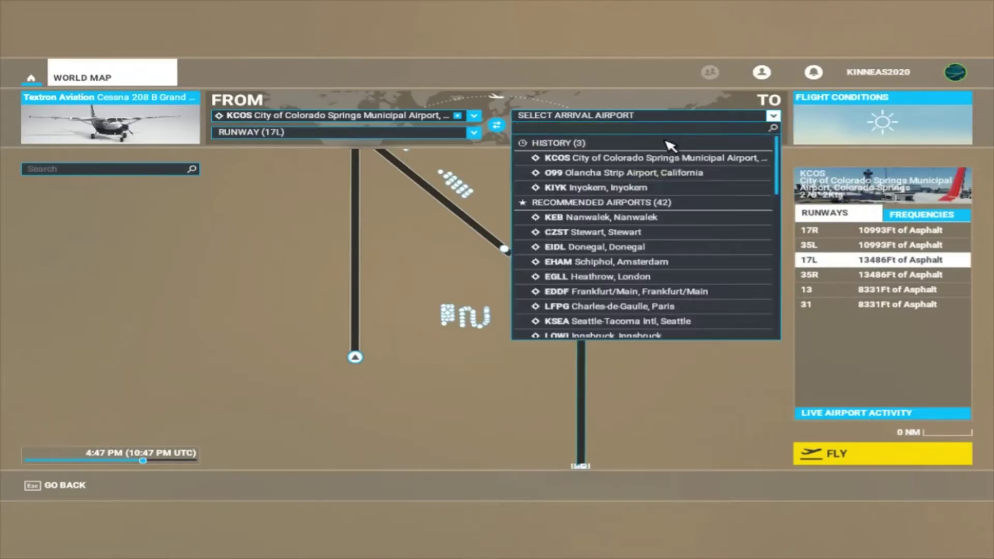
click(623, 190)
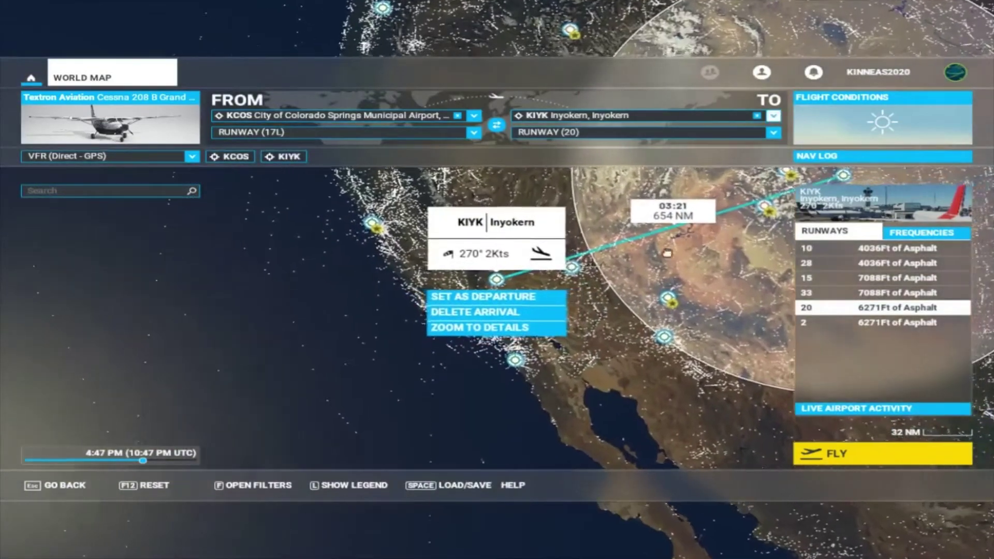
Step: Add the FRNKE waypoint southwest of Colorado Springs to the flight plan
drag(667, 253, 389, 395)
scroll(388, 395, up, 2)
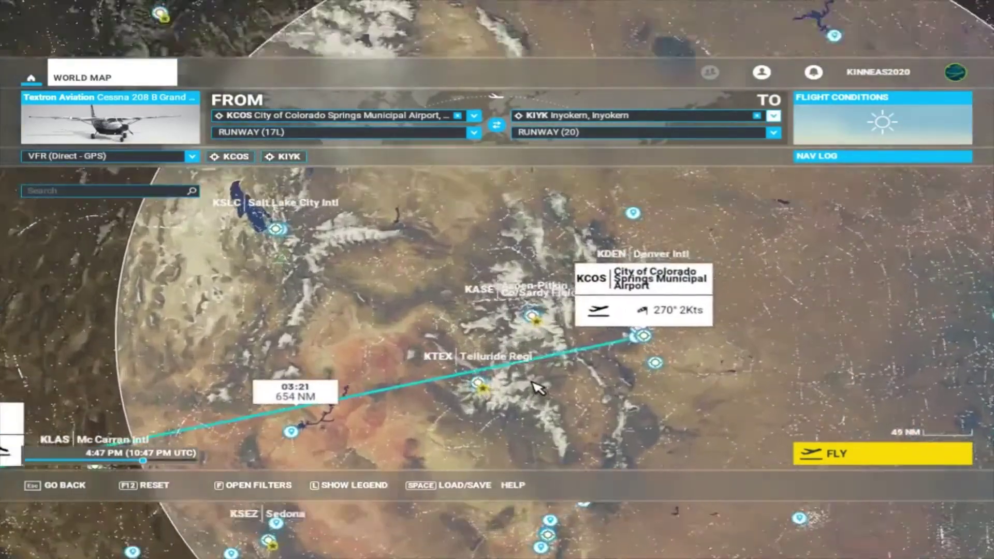
scroll(559, 386, up, 4)
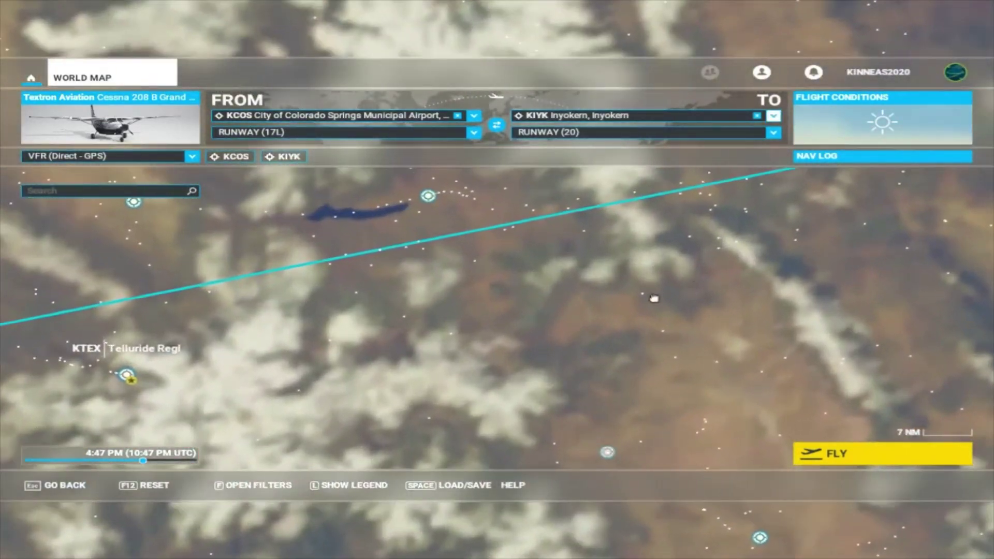
drag(654, 295, 429, 387)
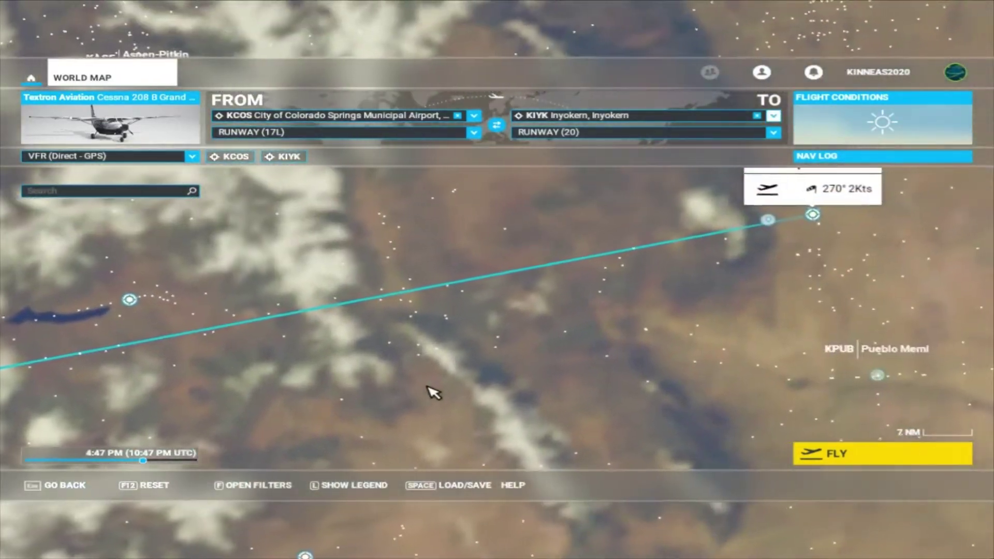
drag(667, 318, 515, 379)
scroll(513, 381, down, 5)
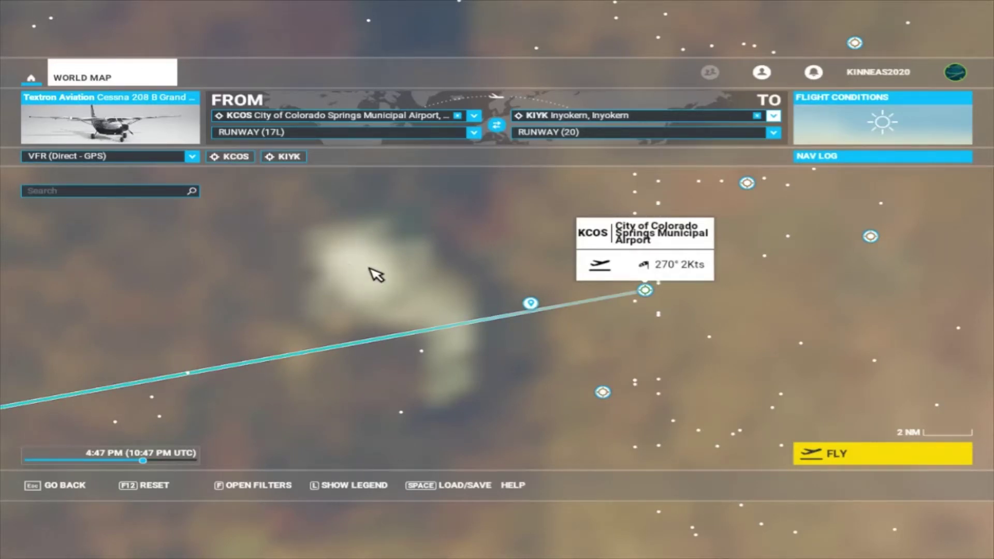
drag(474, 383, 357, 351)
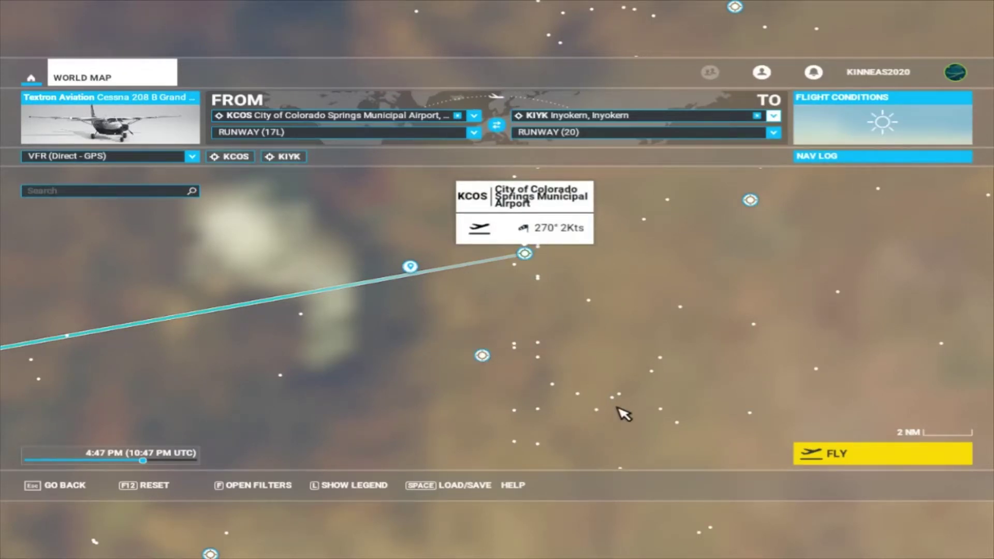
scroll(350, 337, up, 3)
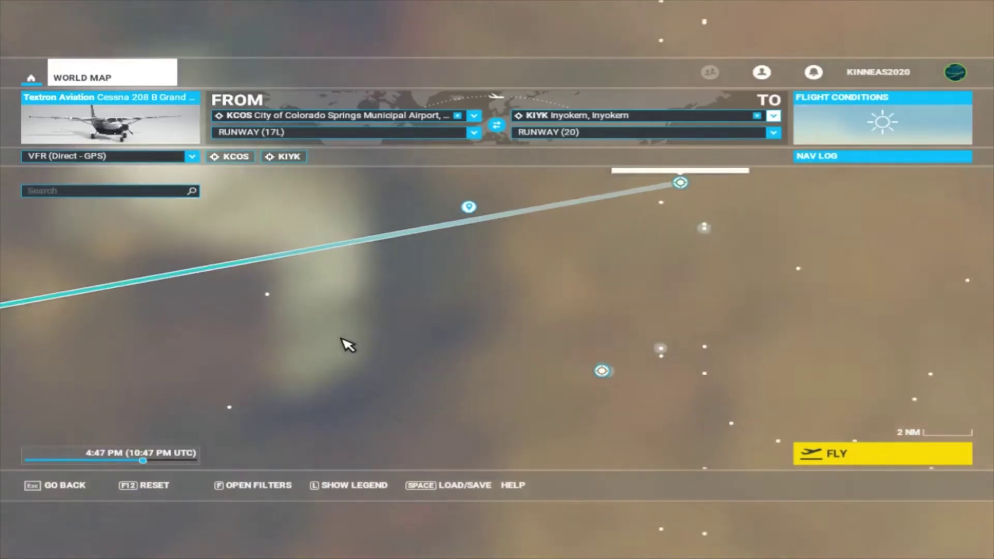
click(250, 285)
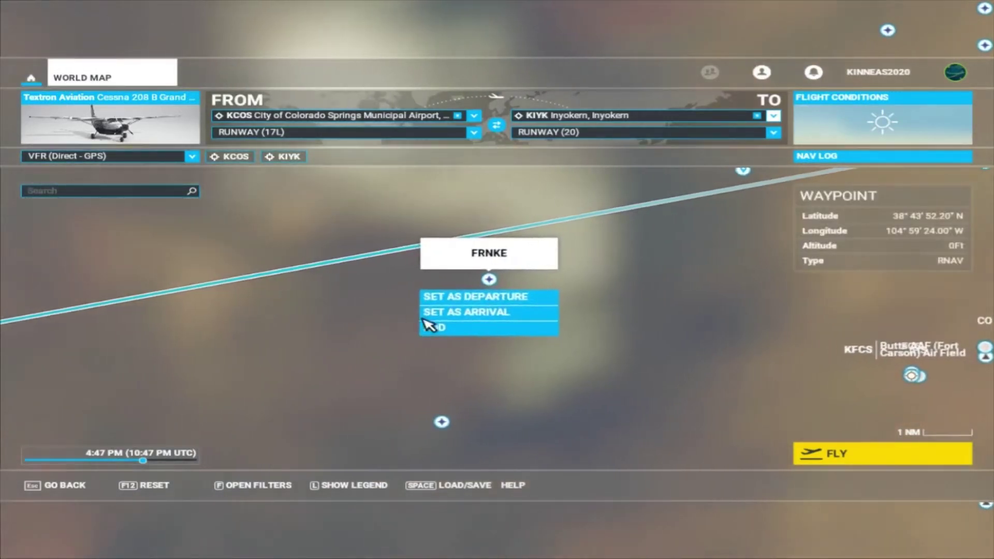
click(435, 331)
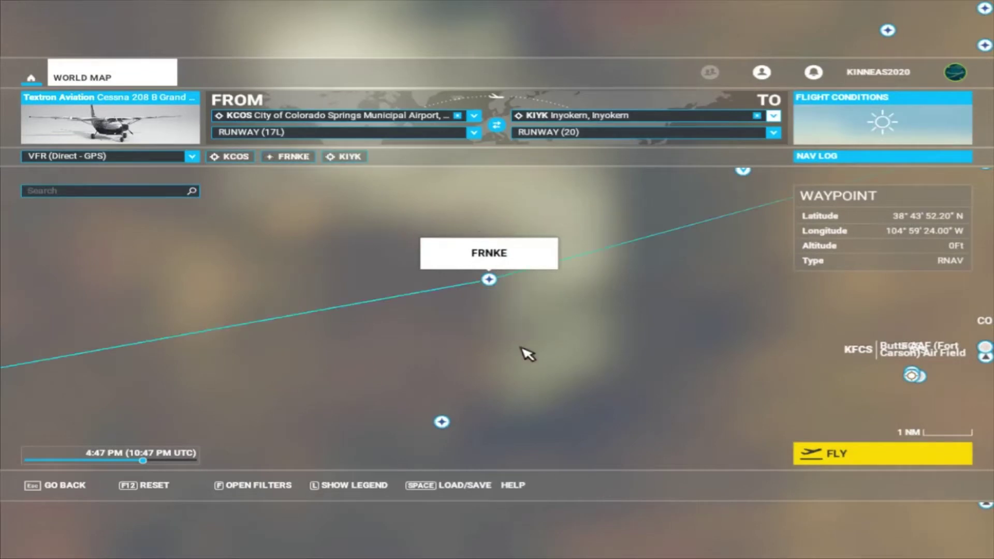
Step: Add the KHLOE waypoint and the Butts AAF (Fort Carson) airfield, KFCS, to the route
drag(617, 373, 400, 331)
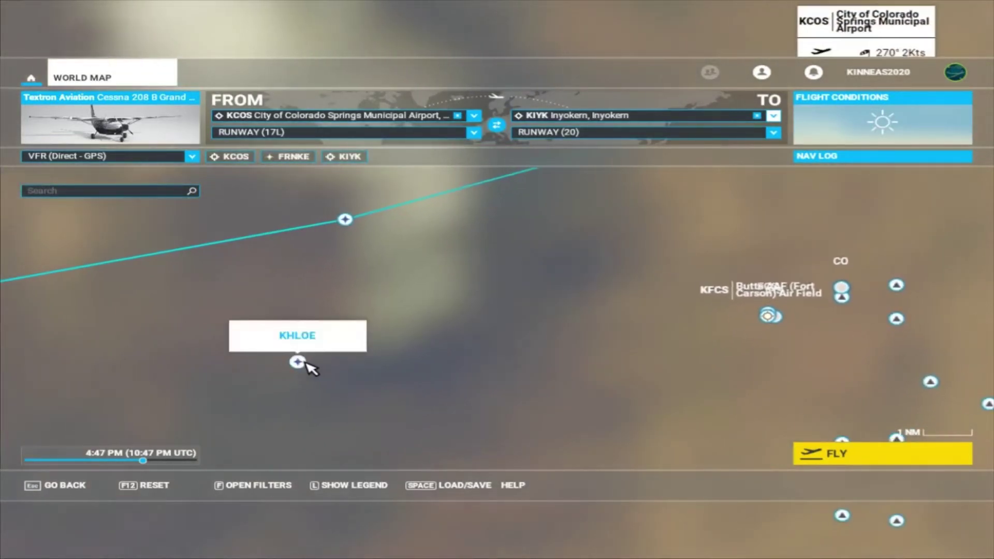
click(302, 362)
click(496, 336)
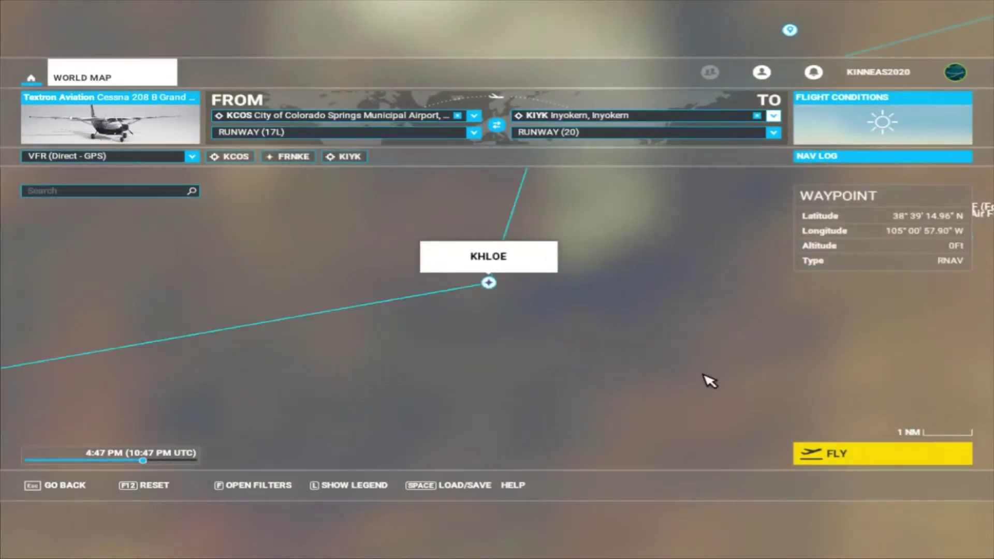
drag(576, 375, 218, 402)
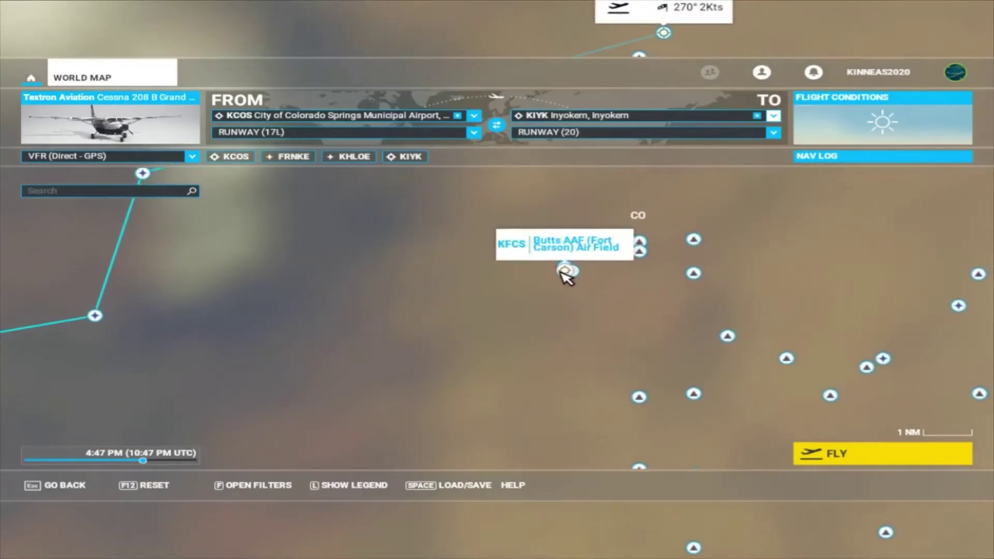
click(562, 271)
click(477, 333)
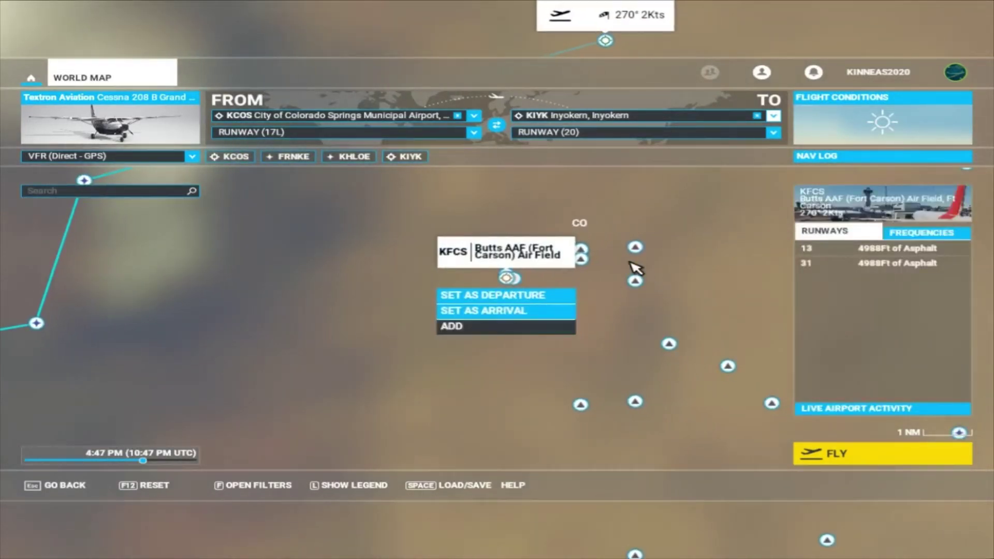
Step: Add the SLURP, HUNSI and JODUM waypoints east and southeast of Butts AAF to the route
click(636, 248)
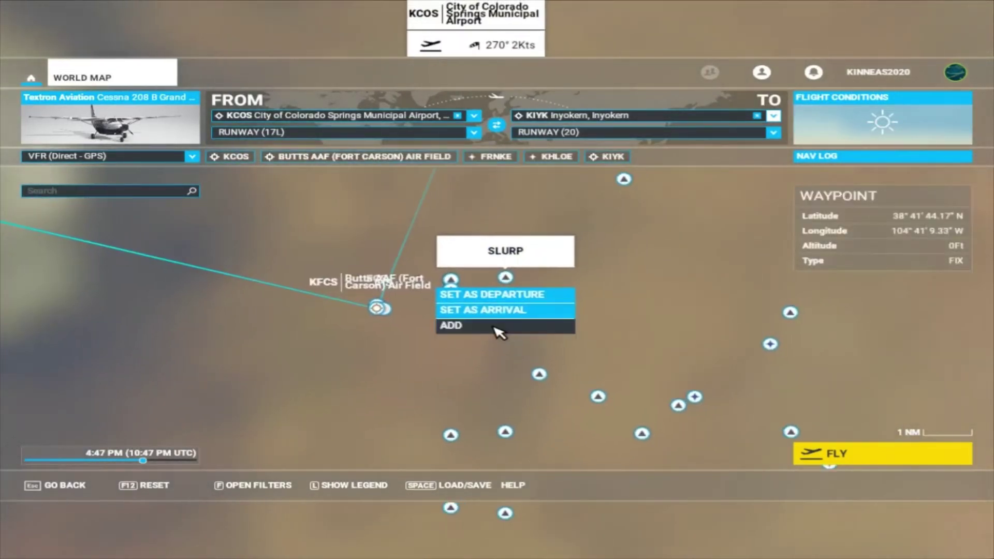
click(528, 327)
click(539, 373)
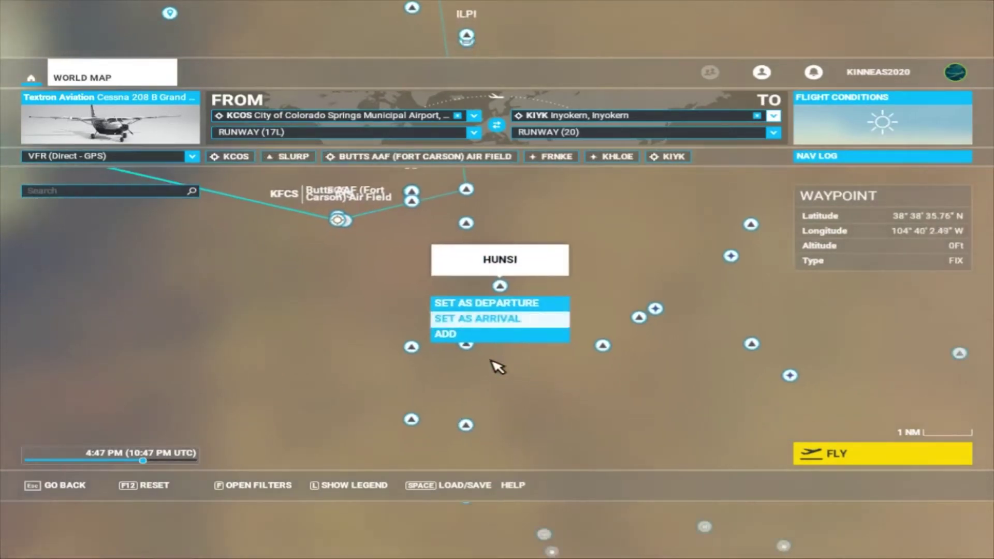
click(468, 338)
click(639, 319)
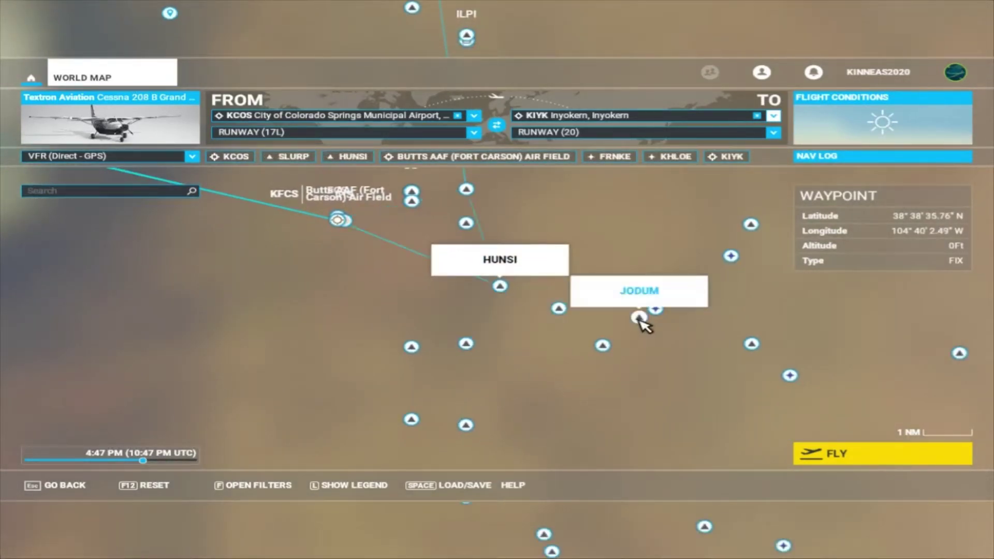
click(473, 335)
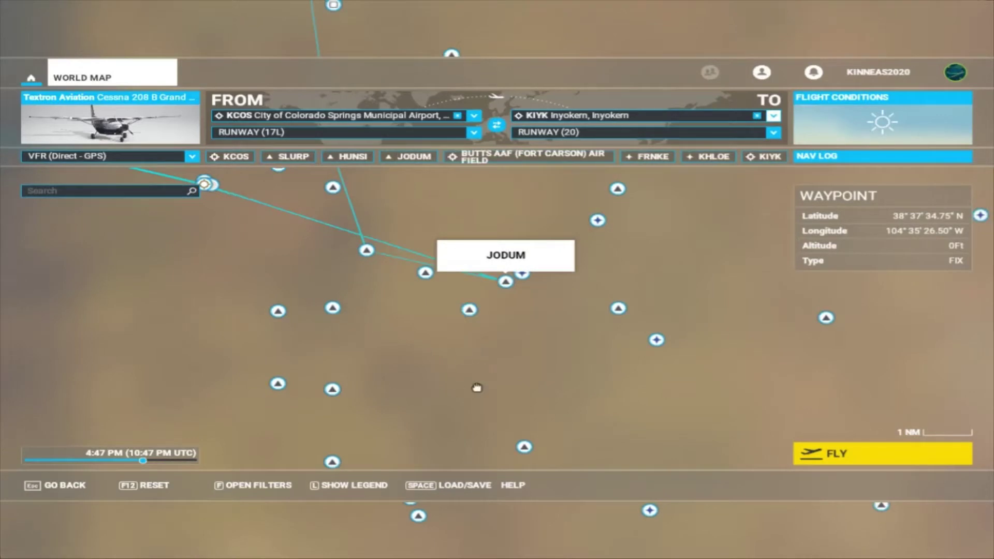
Step: Add the KUSAC, JATOL and OHAYY waypoints south of the departure airport to the route
click(353, 318)
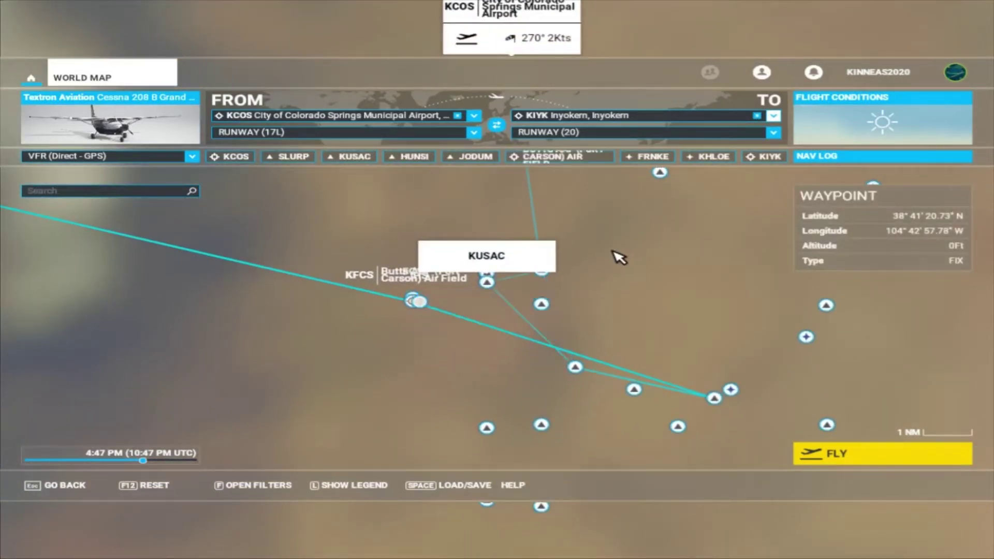
click(550, 331)
click(536, 323)
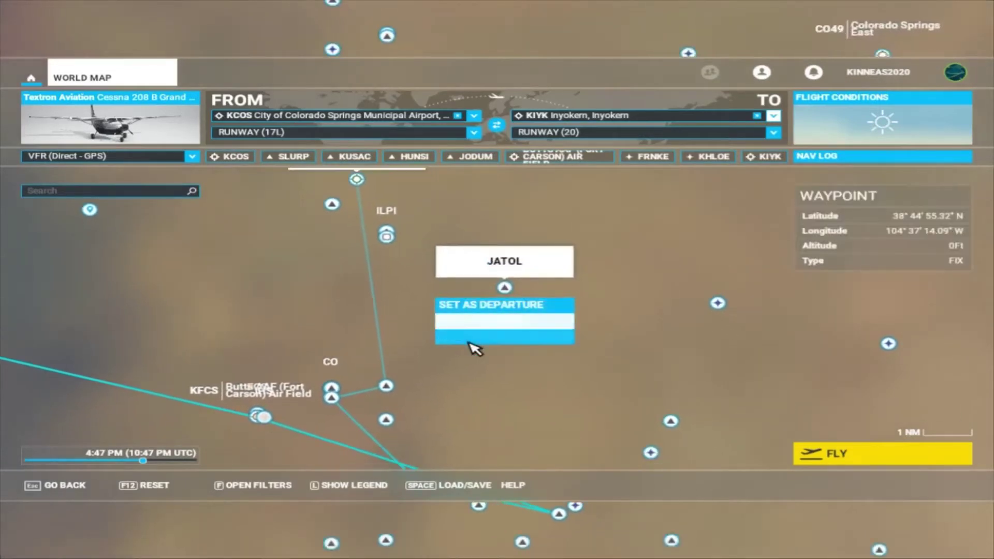
click(470, 338)
click(334, 207)
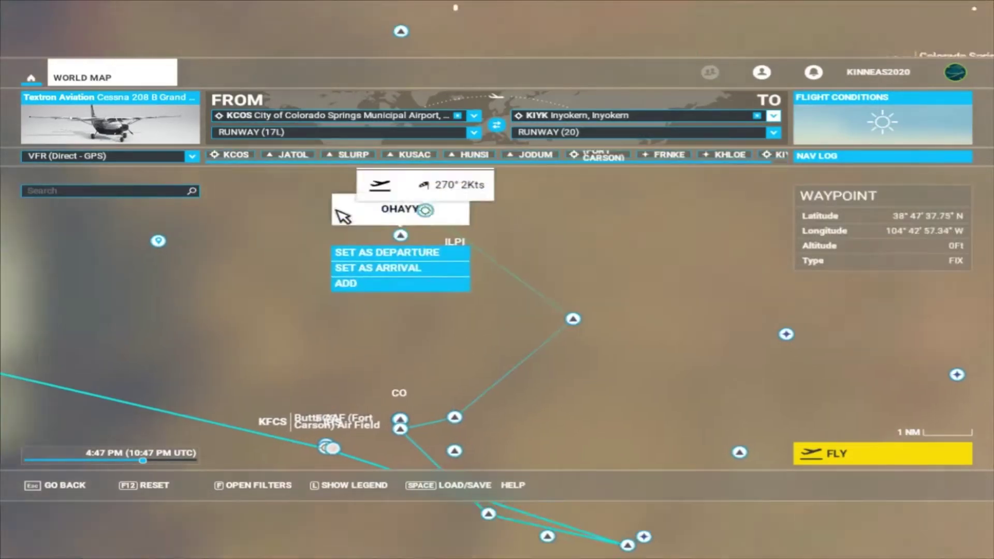
click(523, 324)
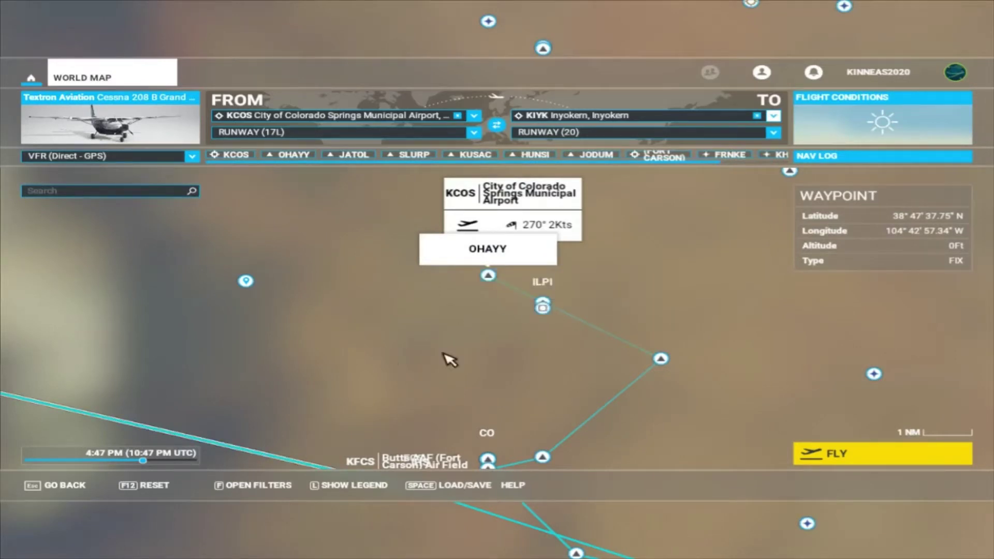
Step: Add the CUBVU and NUTVE waypoints east of the existing route to the flight plan
drag(693, 367, 284, 391)
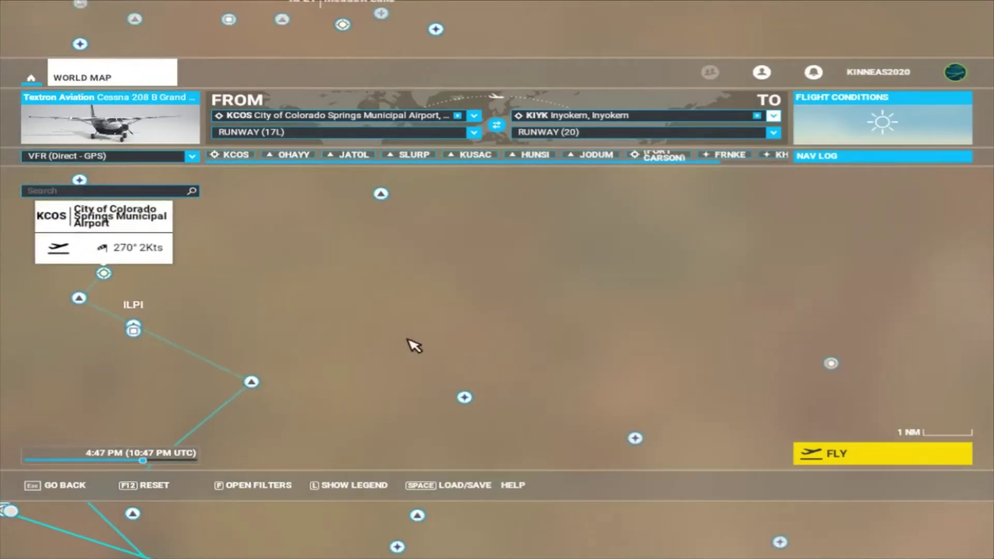
click(466, 399)
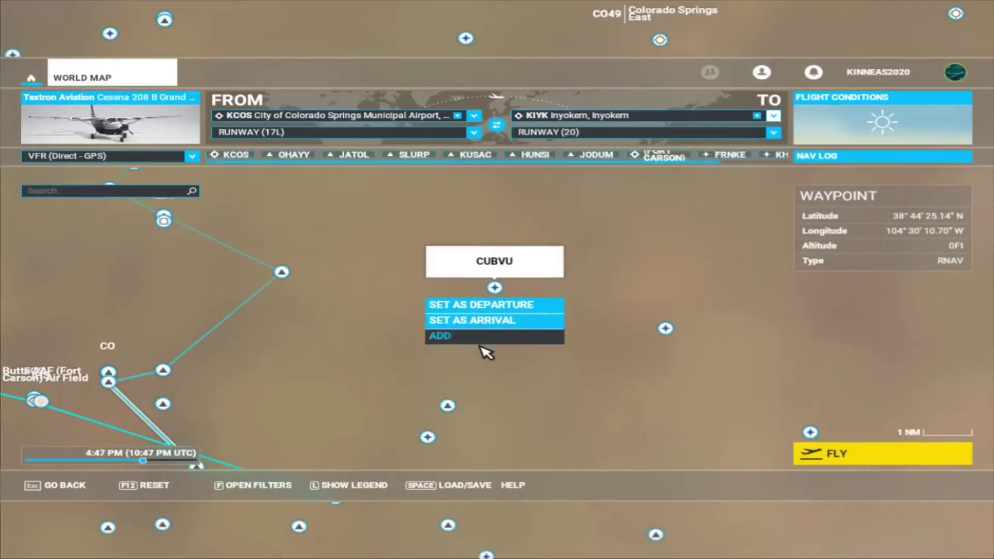
click(481, 341)
click(448, 406)
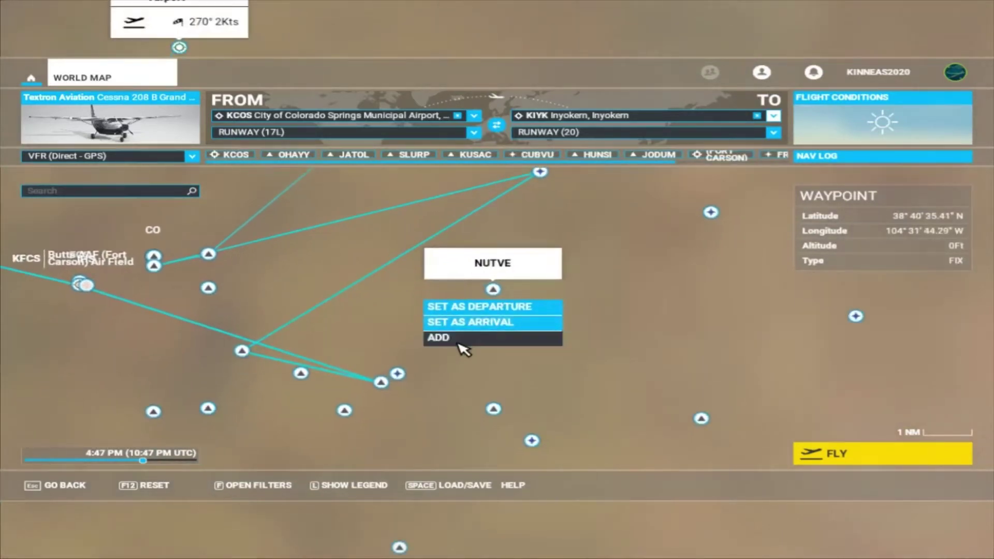
Step: Remove the SLURP and KUSAC waypoints near Butts AAF from the flight plan
click(208, 254)
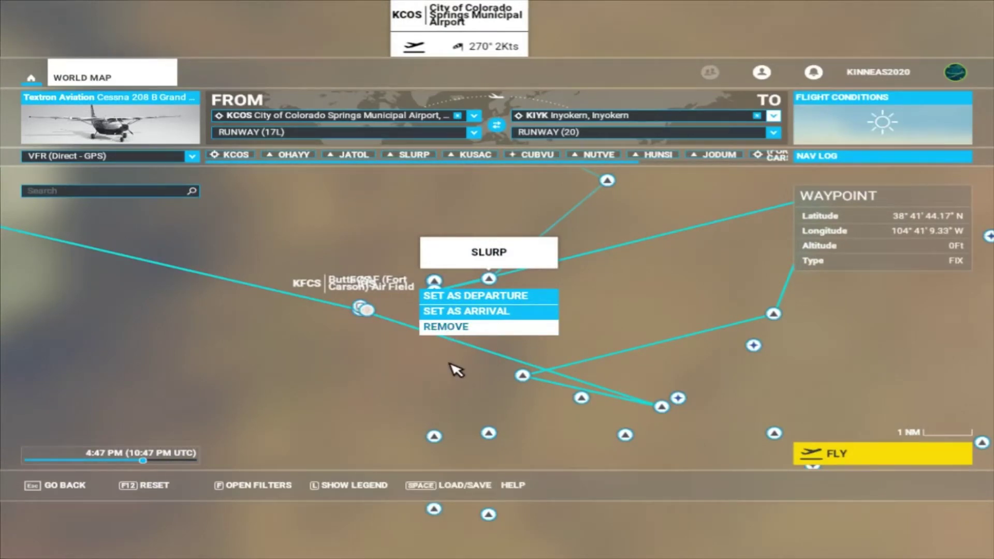
click(450, 332)
click(481, 279)
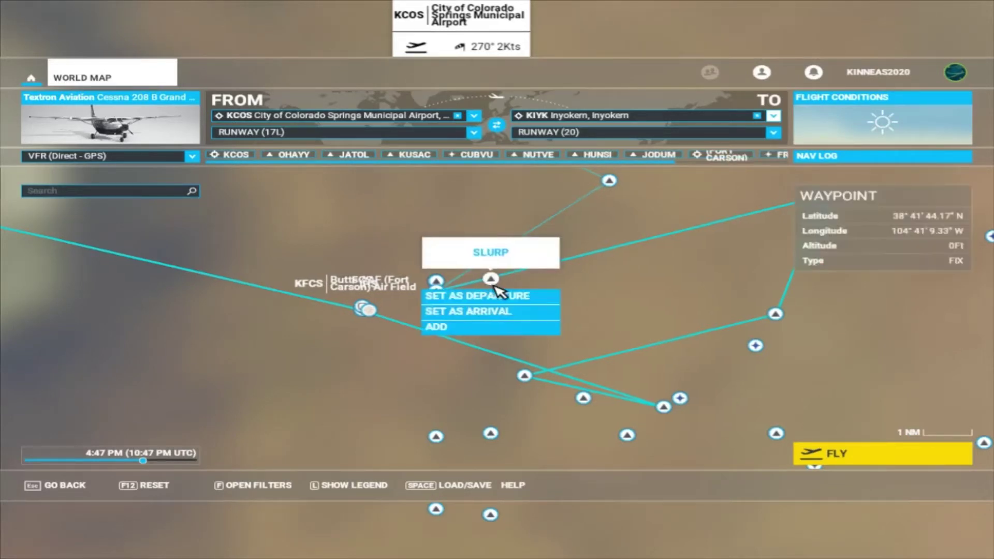
click(438, 287)
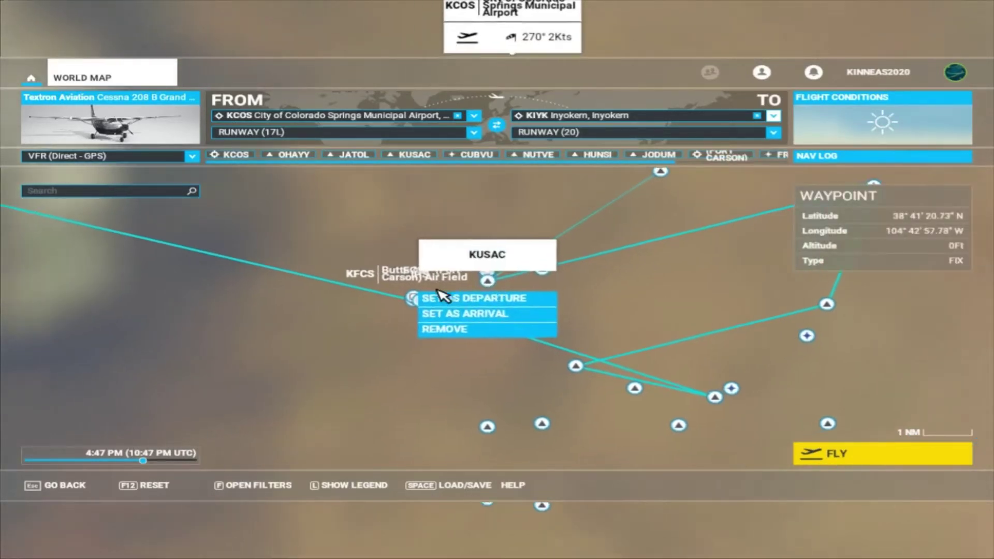
click(447, 334)
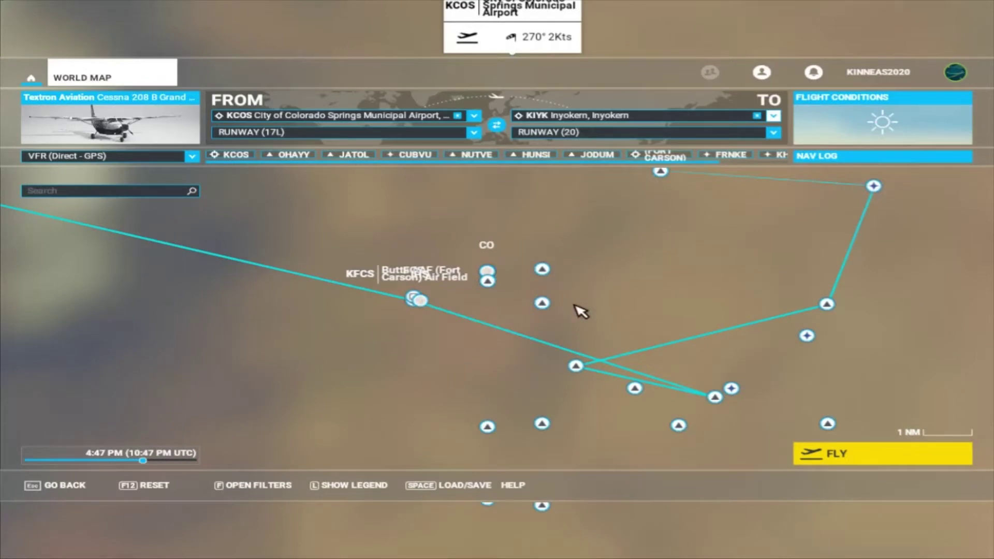
Step: Remove the NUTVE and CUBVU waypoints from the flight plan
click(826, 304)
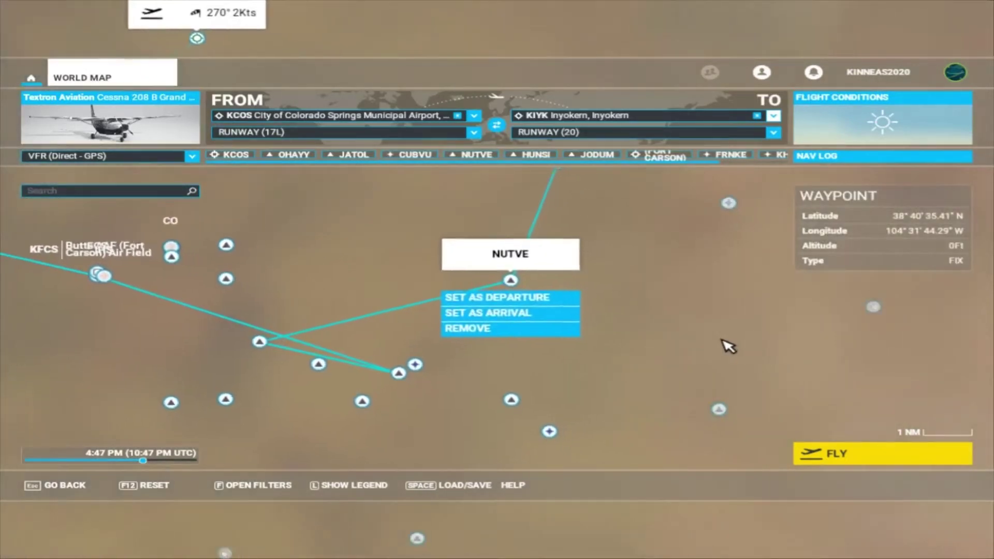
click(510, 329)
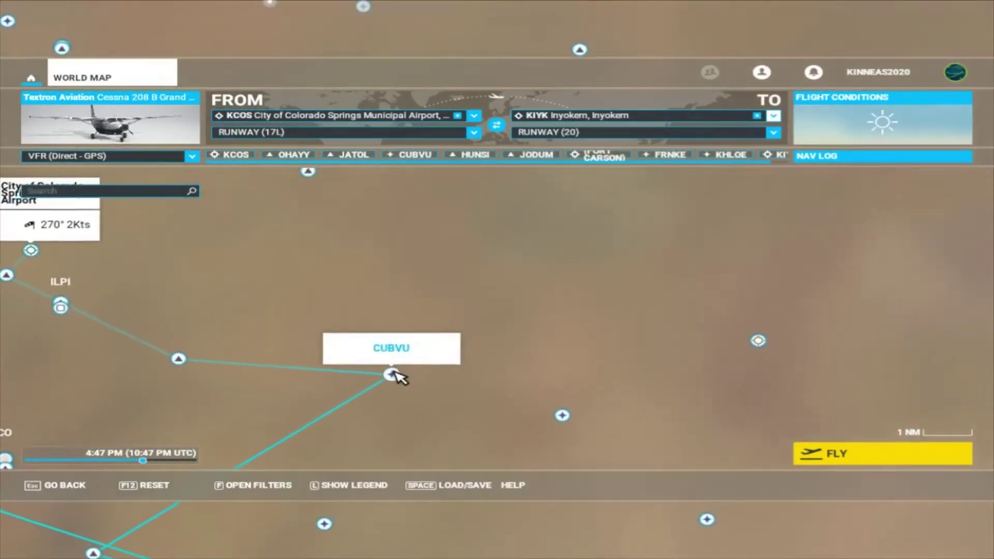
click(395, 376)
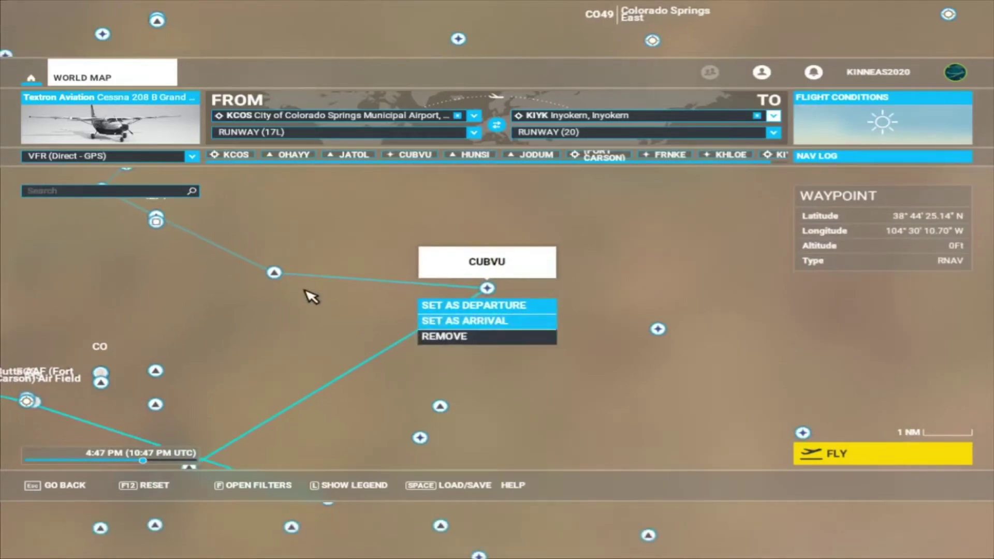
key(Return)
Step: Remove the JATOL and OHAYY waypoints near the departure airport from the flight plan
click(274, 272)
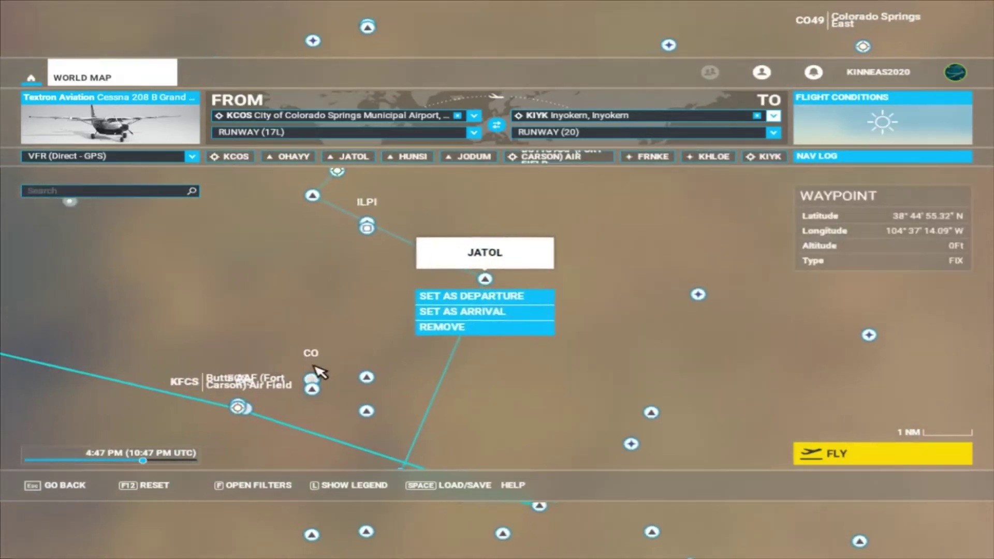
click(454, 332)
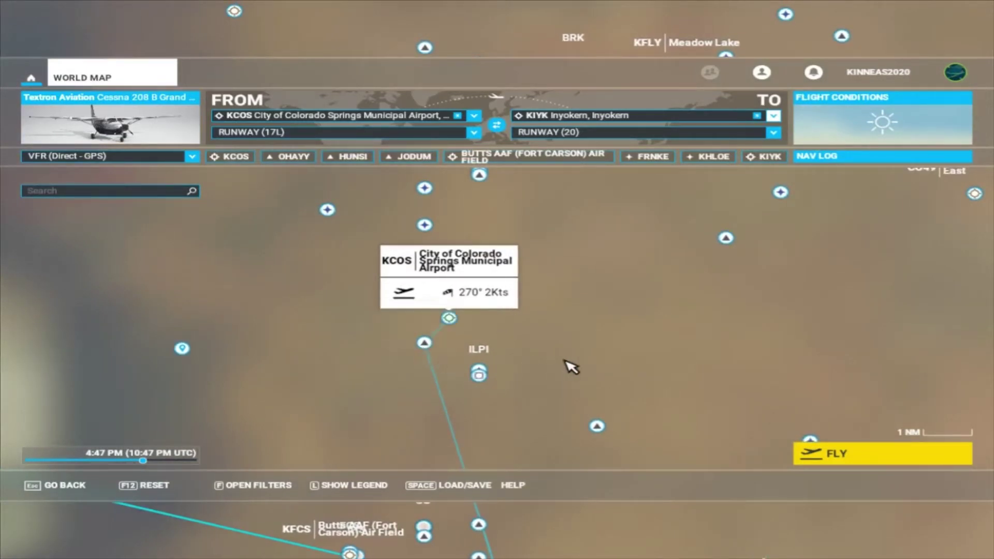
click(426, 345)
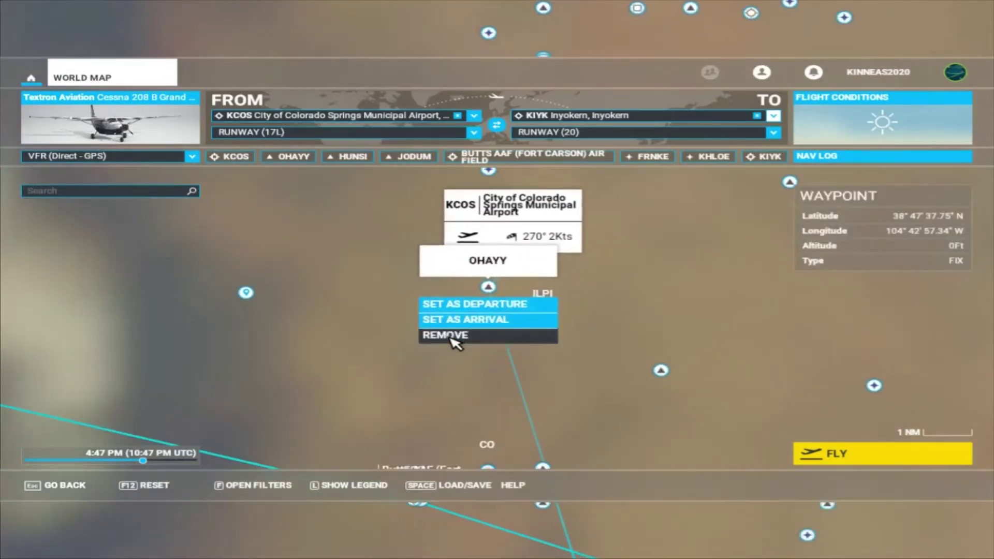
Step: Remove the HUNSI and JODUM waypoints southeast of Butts AAF from the flight plan
drag(600, 404, 364, 338)
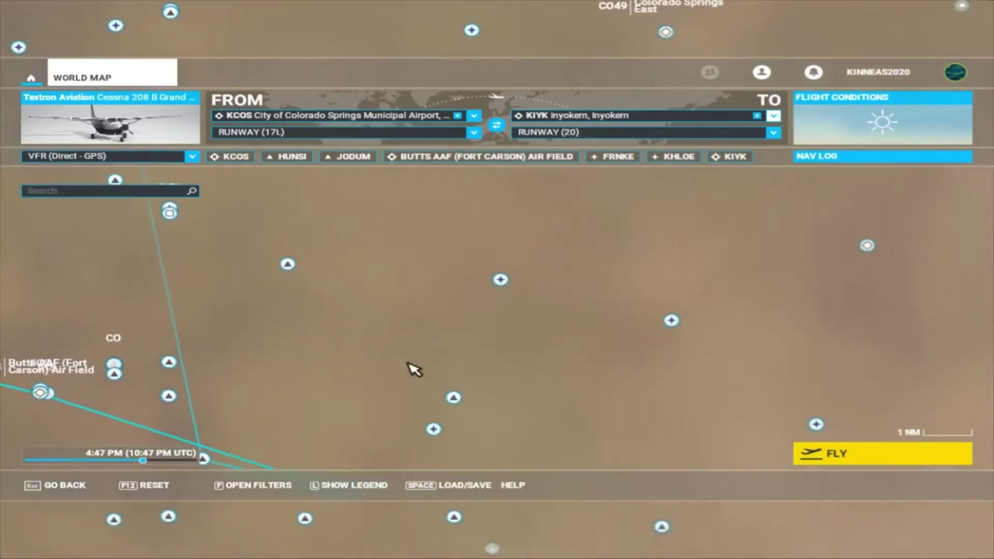
scroll(411, 367, down, 2)
drag(366, 377, 457, 340)
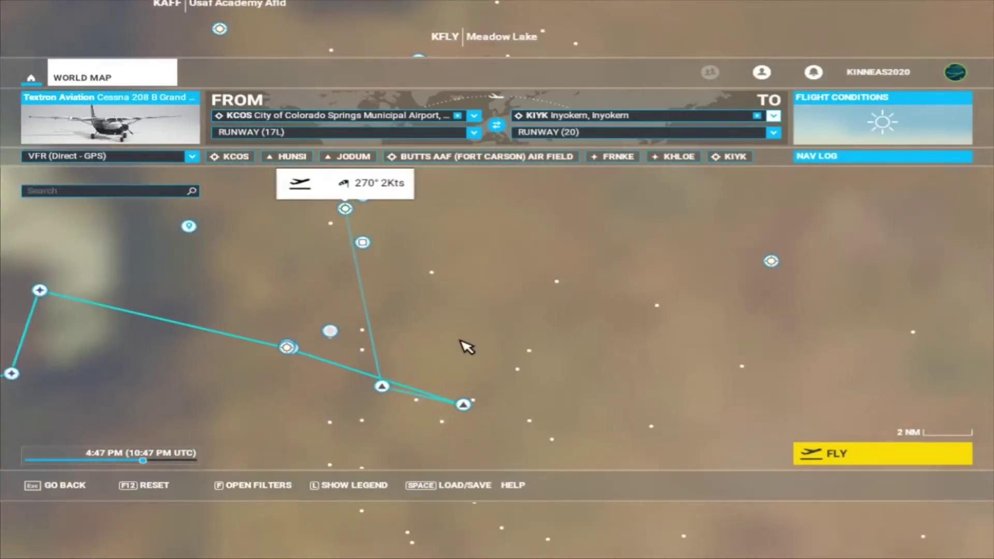
click(381, 387)
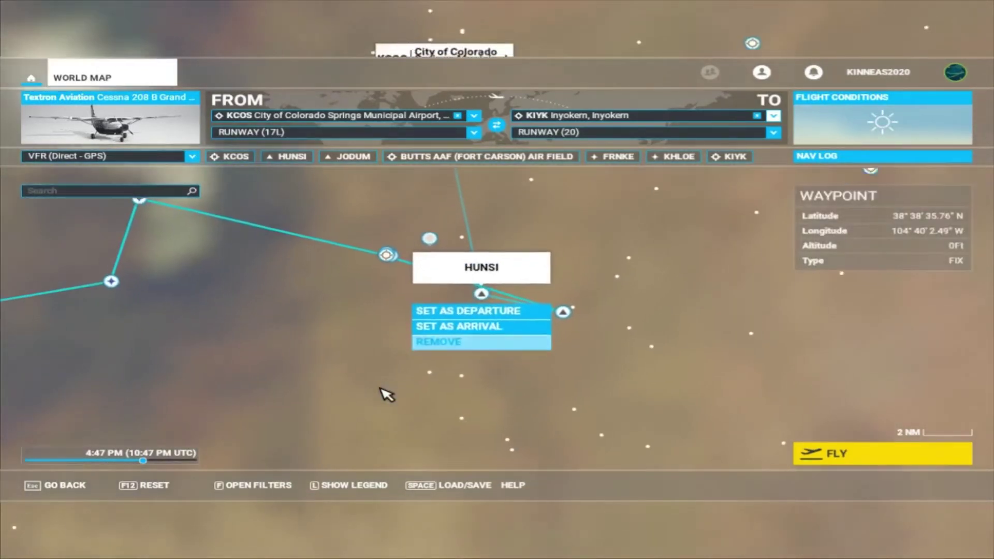
click(471, 334)
click(573, 303)
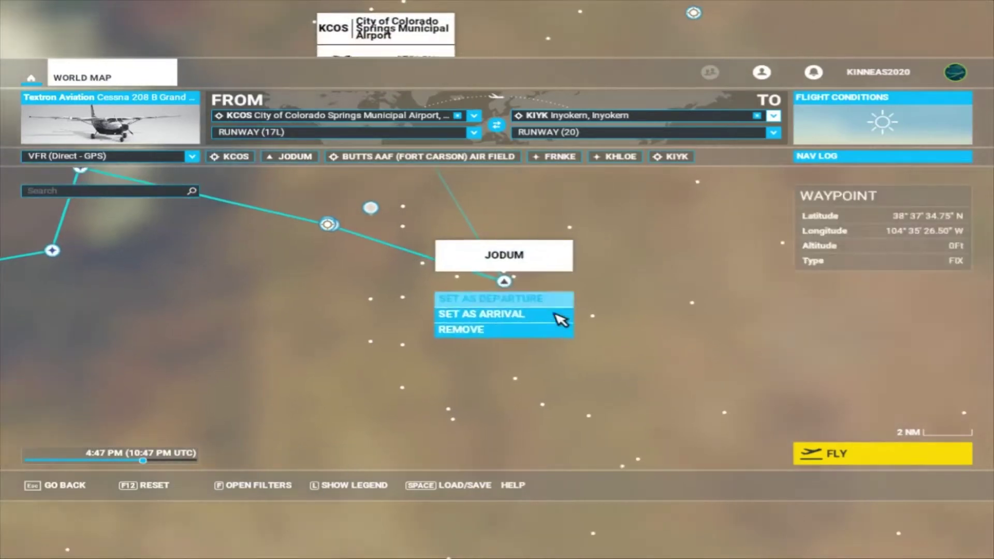
click(471, 334)
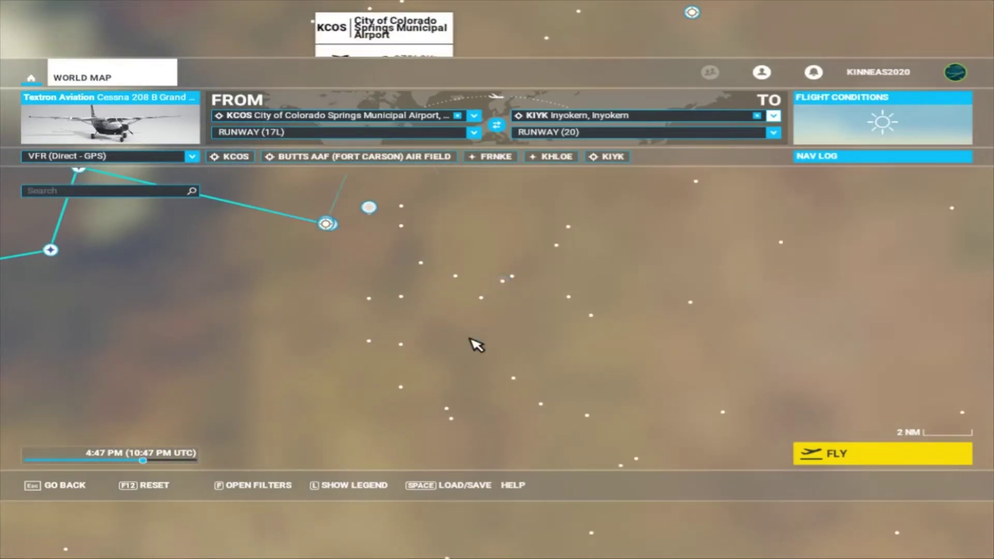
Step: Add the ILPI navaid just south of Colorado Springs Municipal Airport to the route and start the flight
drag(404, 235, 415, 413)
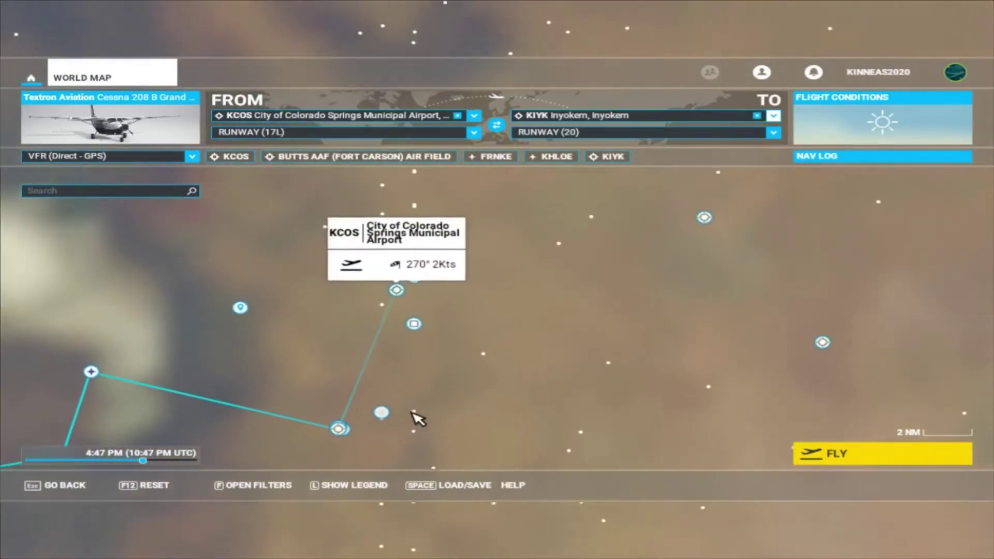
scroll(458, 373, up, 2)
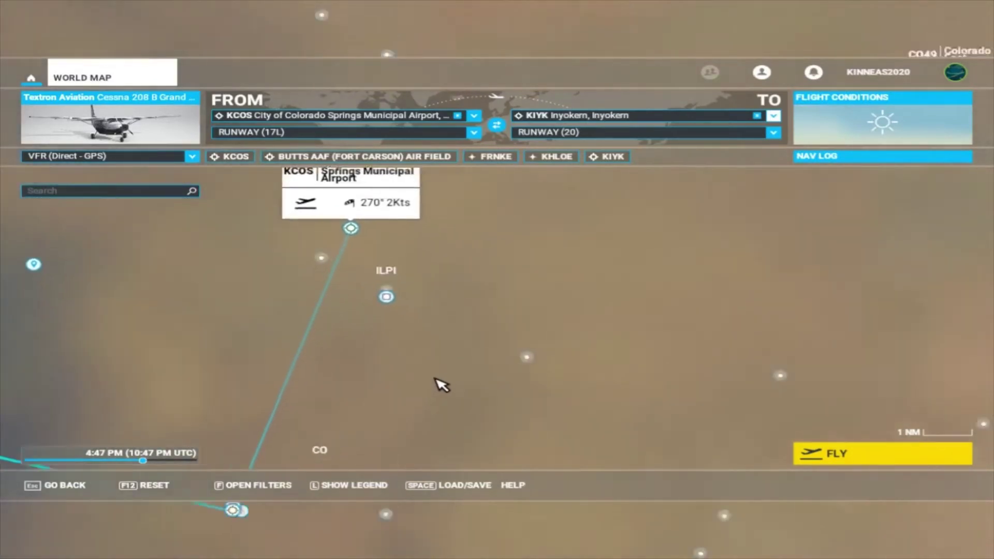
click(386, 297)
click(473, 332)
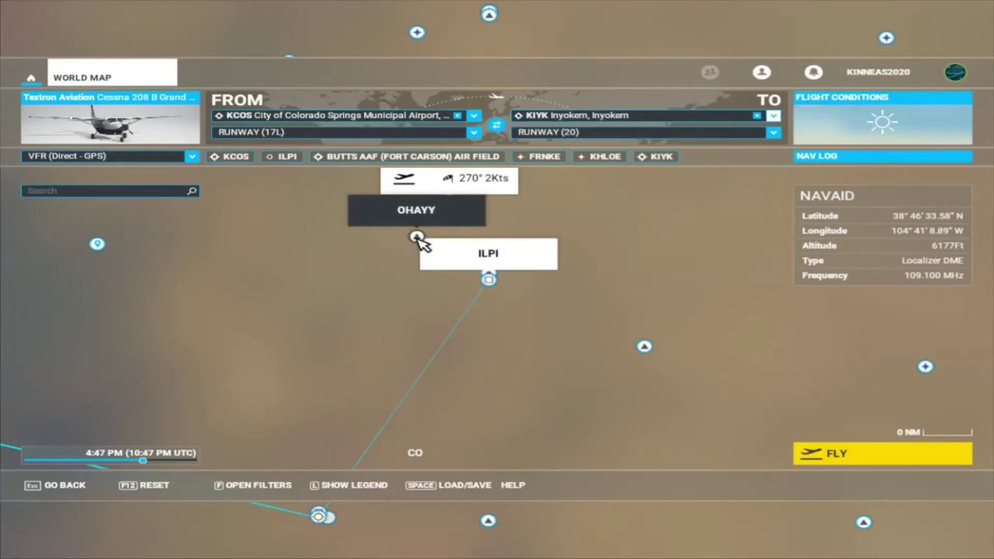
scroll(715, 299, down, 3)
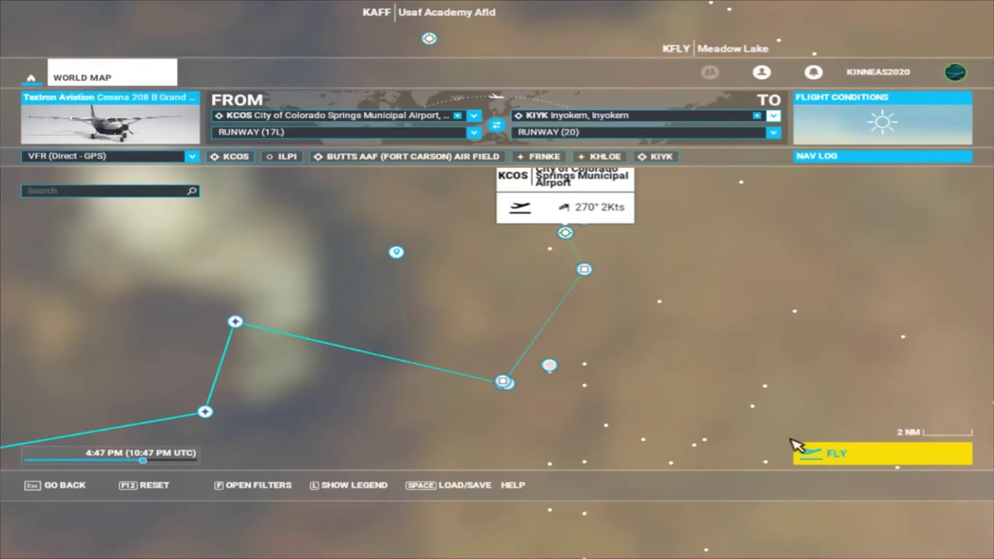
click(832, 458)
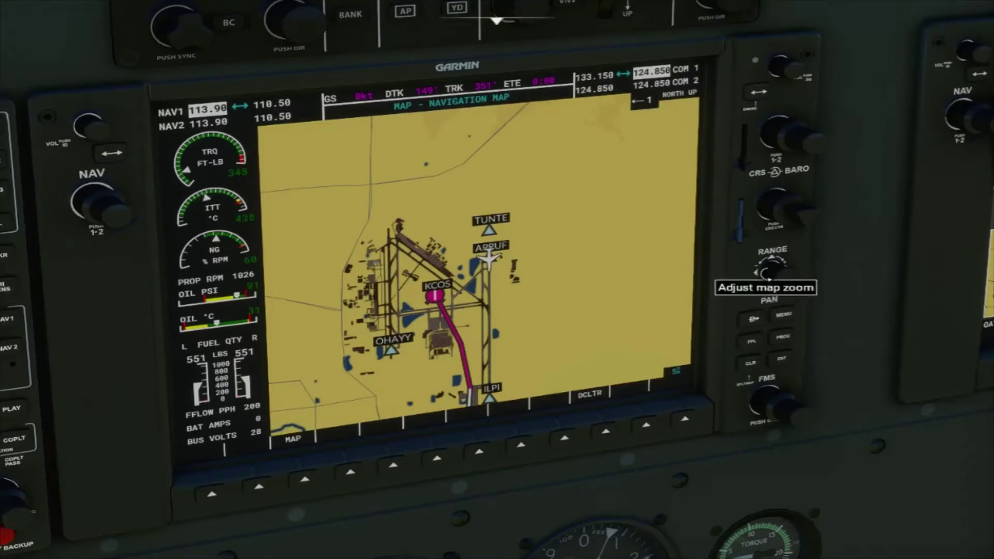
Step: Widen the range of the cockpit navigation map to 100 NM
scroll(766, 272, up, 3)
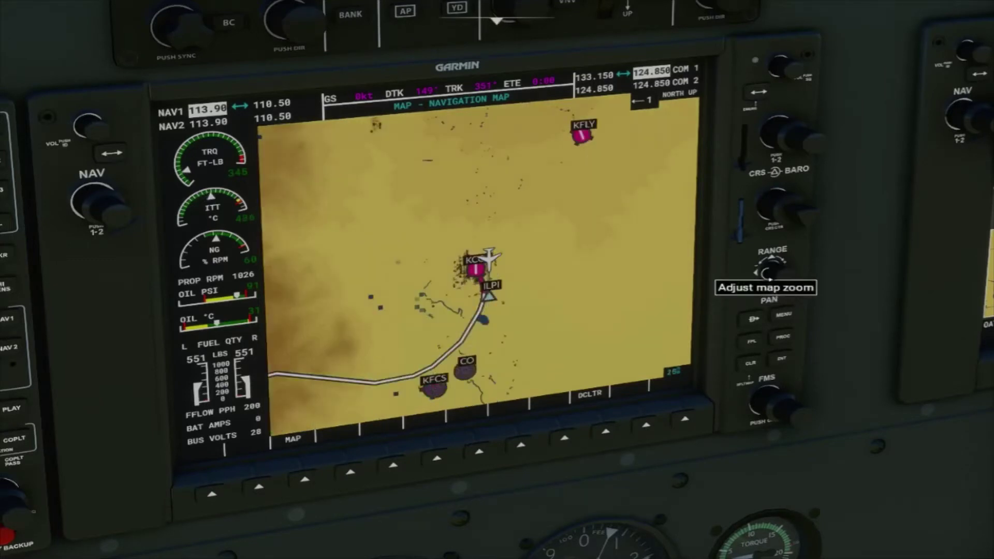
scroll(766, 273, up, 2)
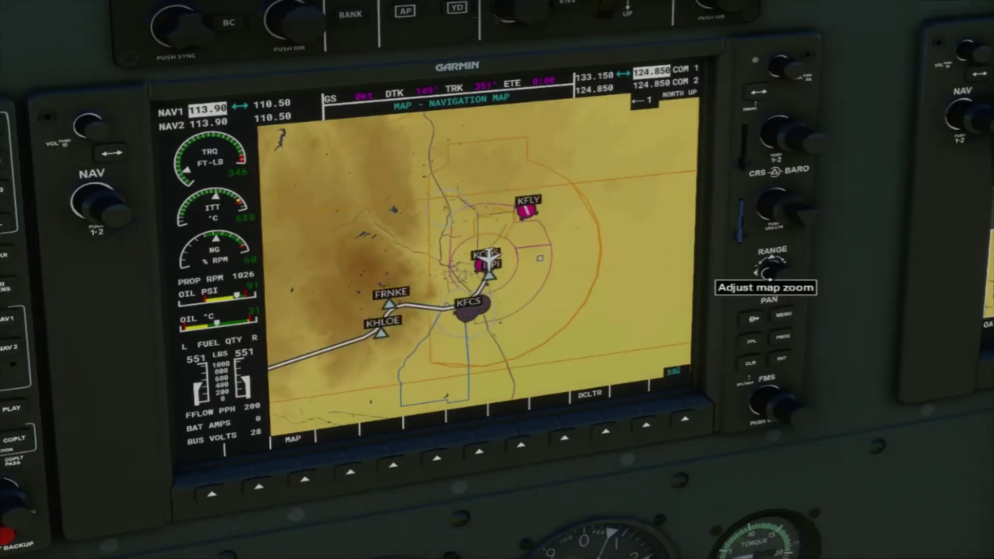
scroll(767, 273, up, 1)
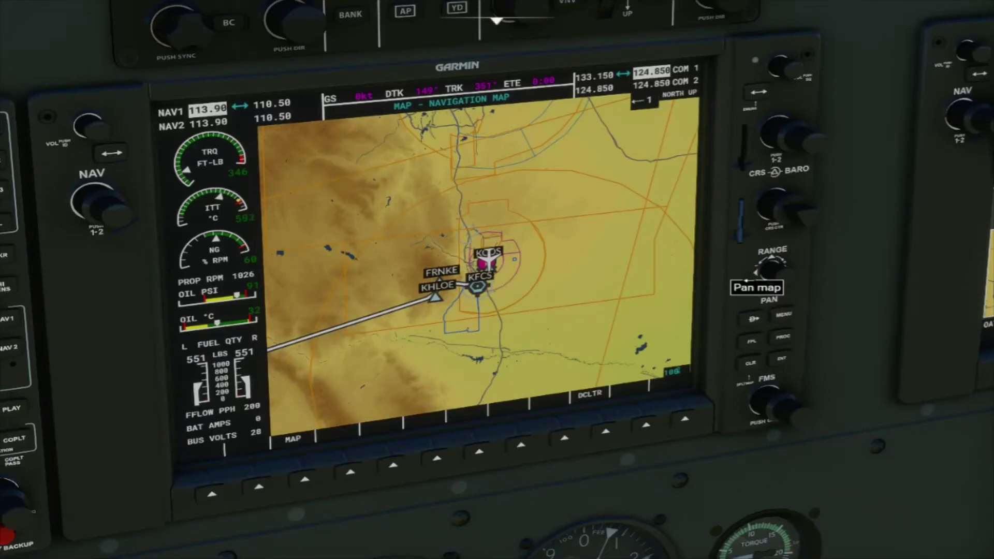
Step: Inspect the range knob up close, try a narrower map range, and set the navigation map range to 200 NM
key(a)
key(a)
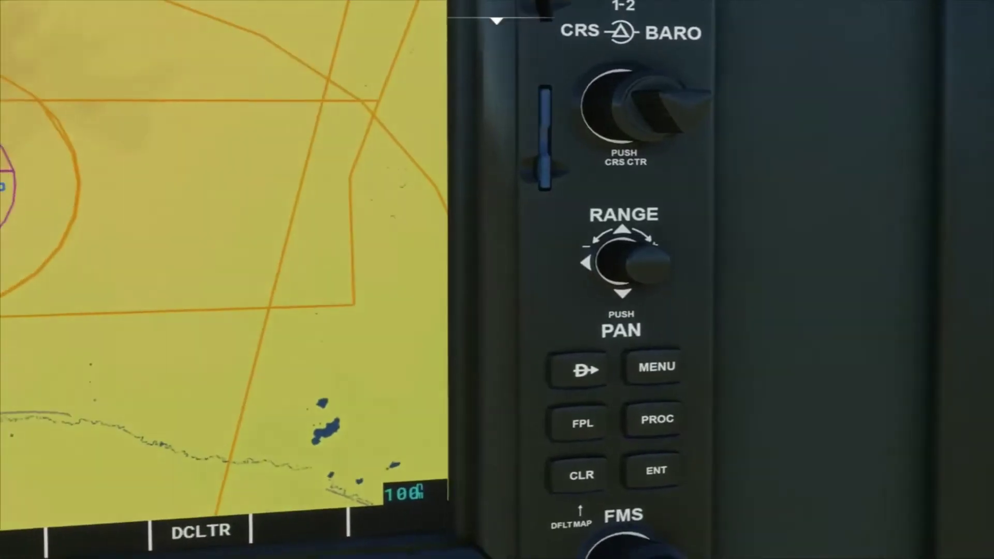
right_click(552, 312)
scroll(552, 312, down, 5)
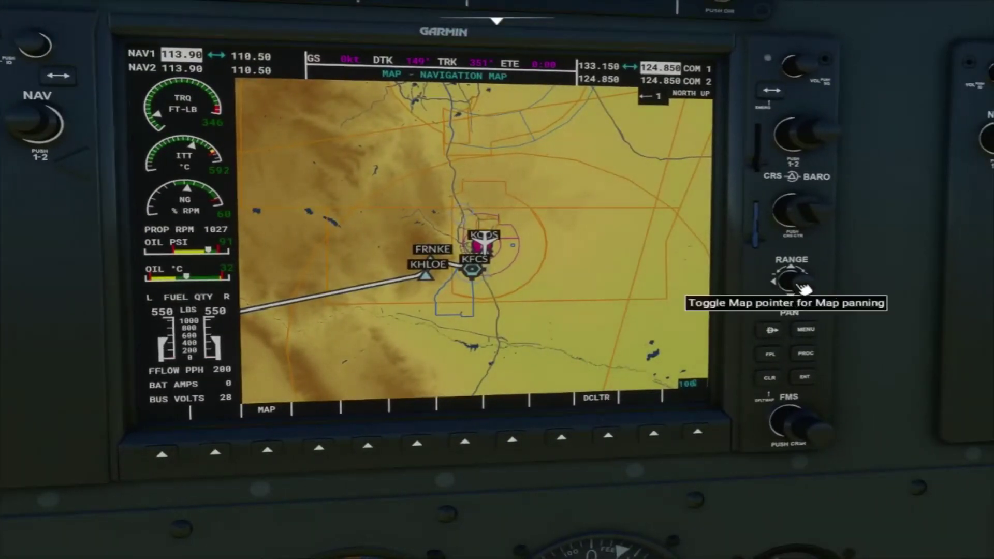
scroll(786, 284, down, 2)
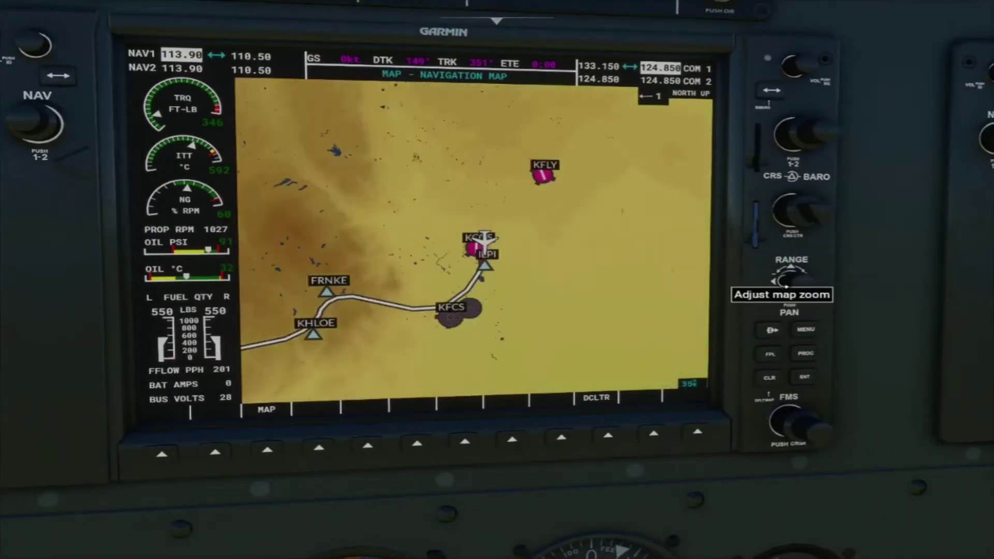
scroll(786, 283, up, 2)
scroll(786, 283, down, 1)
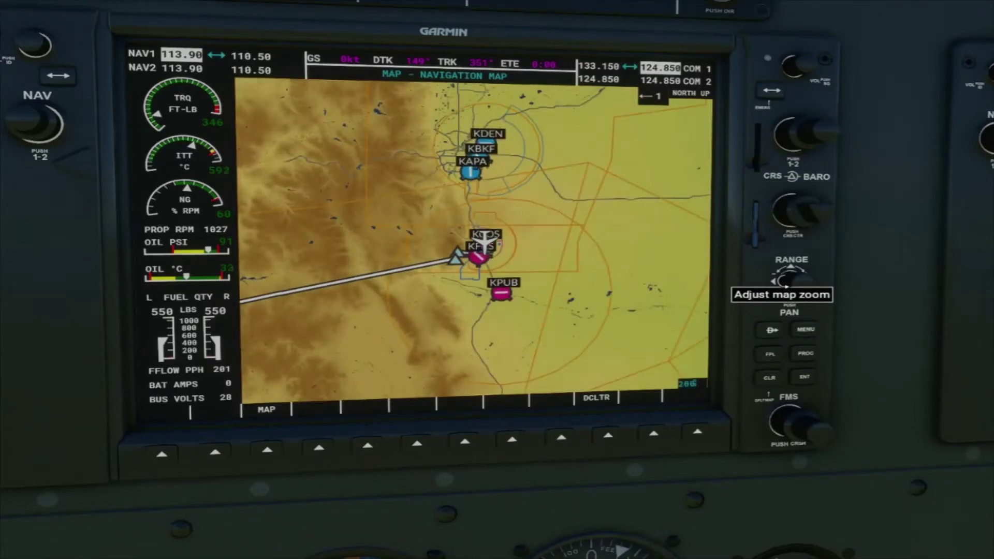
Step: Toggle the map pointer for panning with the range knob and set the navigation map range to 150 NM
scroll(870, 305, up, 5)
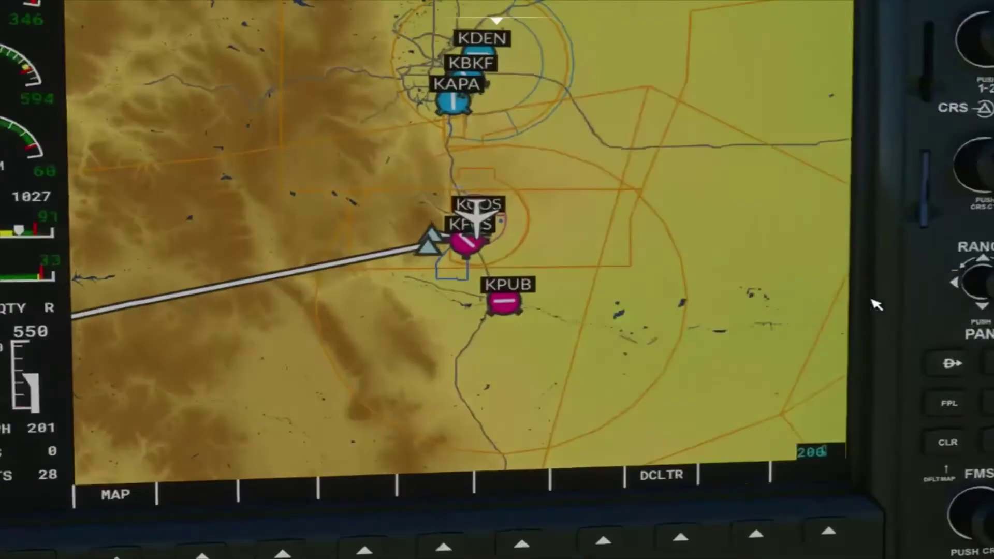
right_click(813, 311)
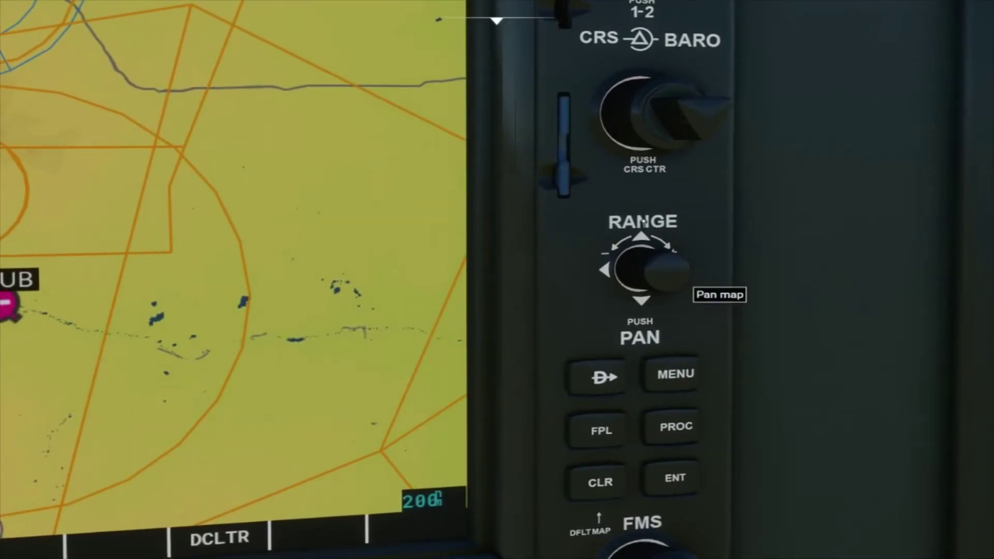
click(583, 271)
scroll(584, 271, down, 5)
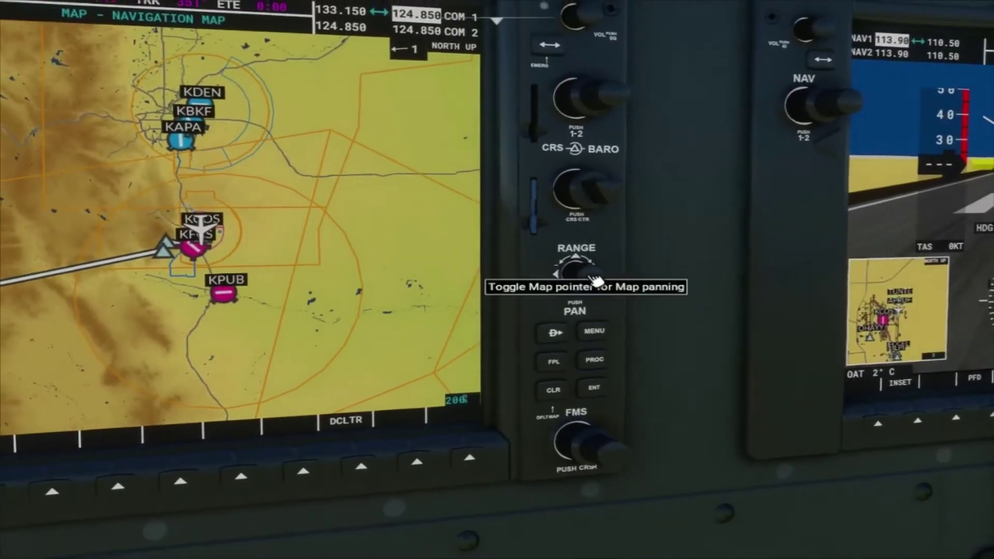
scroll(595, 279, down, 1)
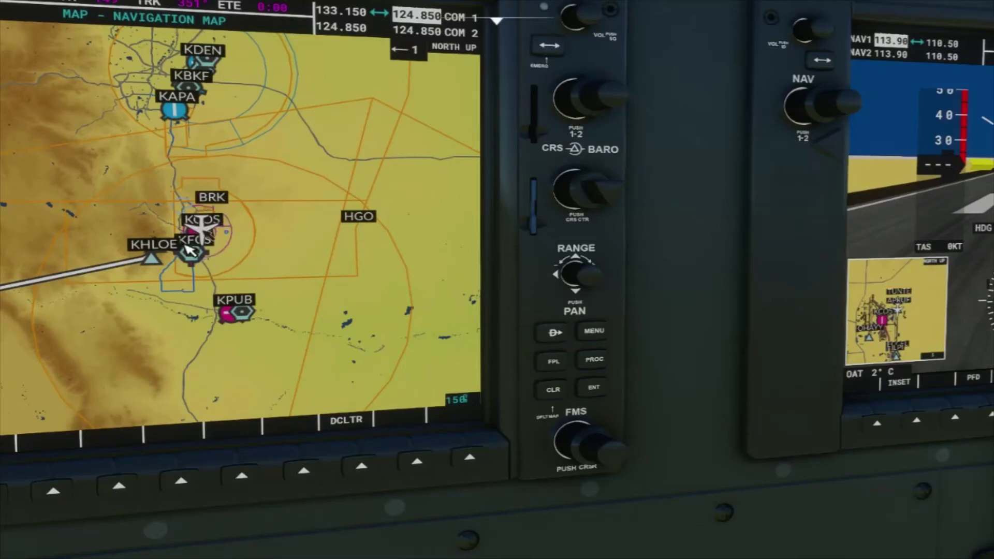
Step: Examine the aircraft position, nearby airports and the westbound route line on the navigation map
scroll(235, 268, up, 4)
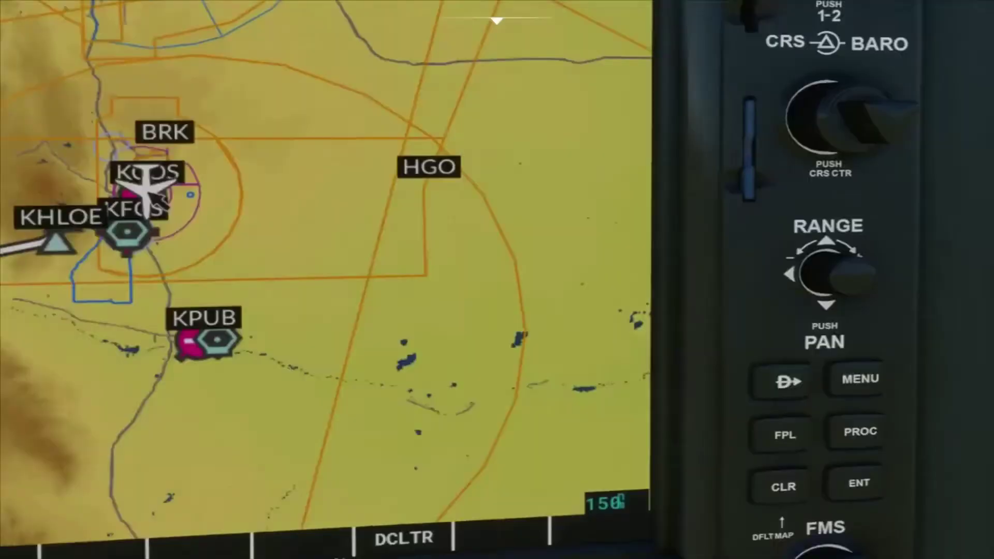
key(Left)
key(Right)
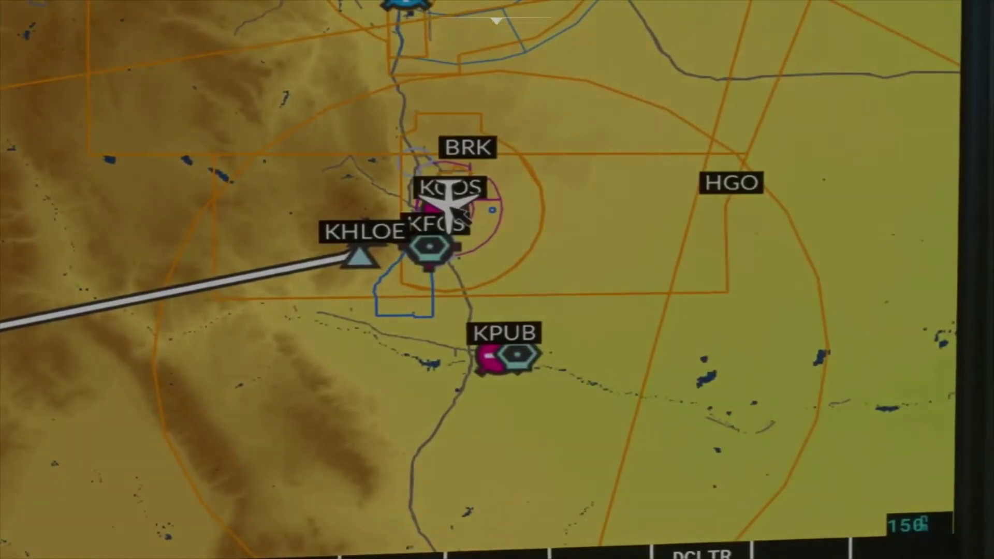
scroll(271, 276, down, 3)
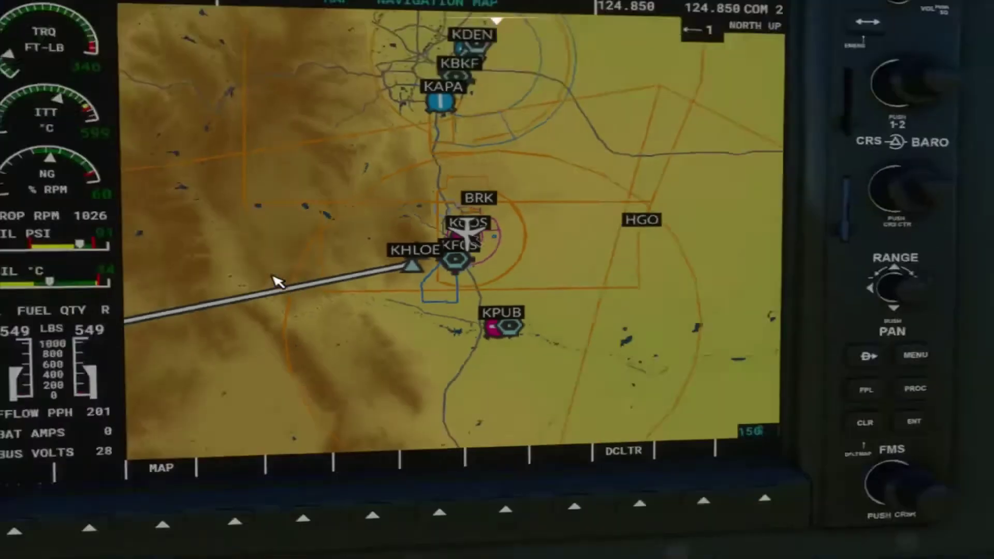
scroll(272, 275, down, 2)
key(Right)
key(Left)
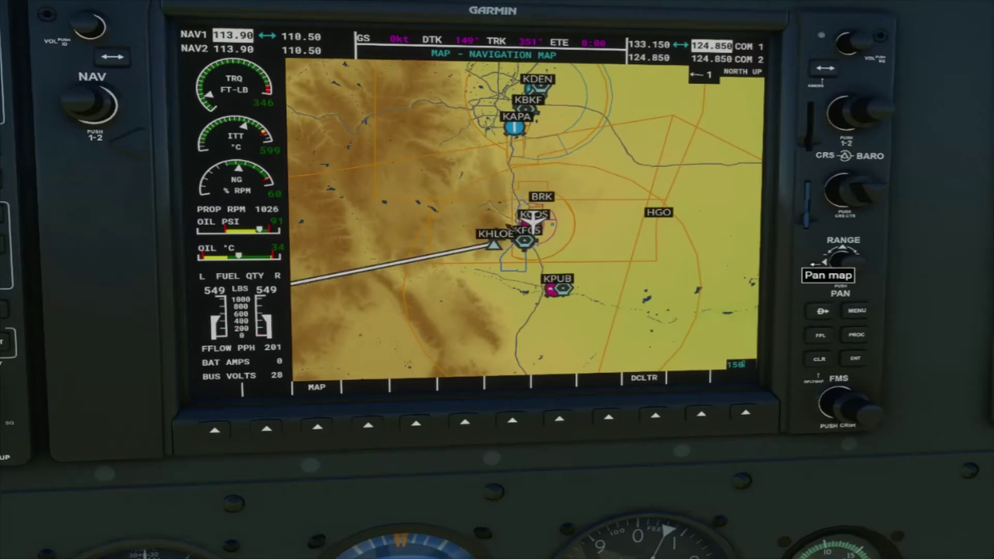
Step: Pan the navigation map west to follow the route line beyond the KHLOE waypoint
click(816, 264)
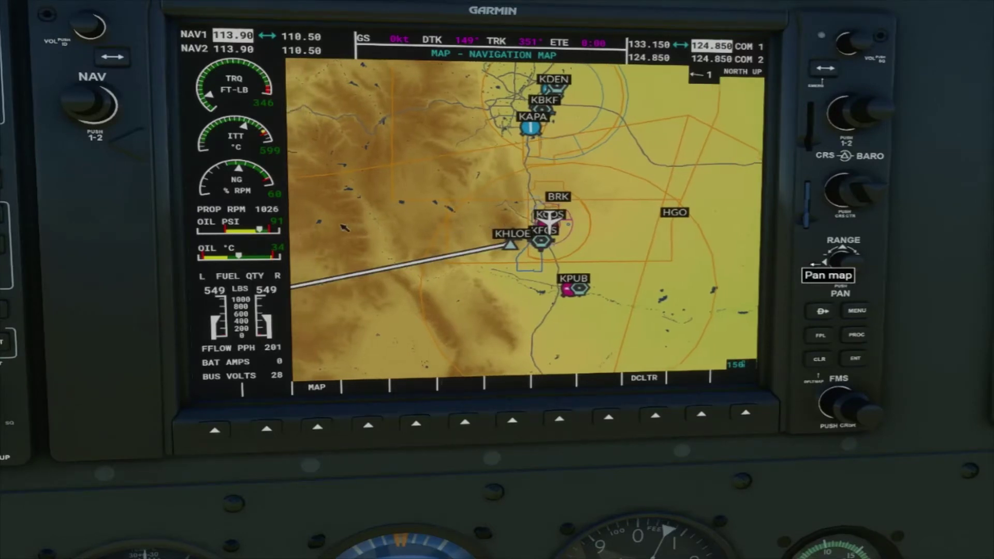
click(815, 264)
click(815, 264)
click(815, 264)
click(815, 264)
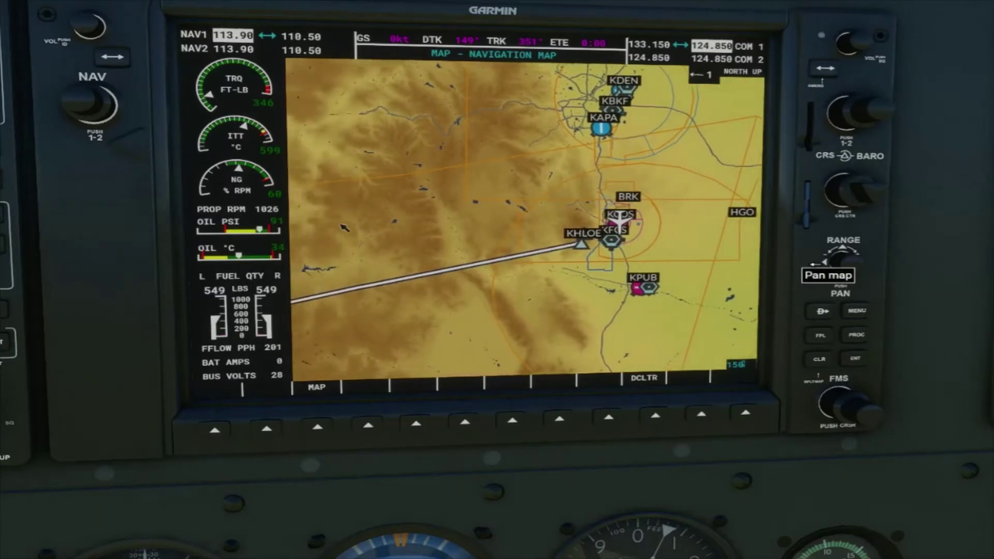
click(815, 264)
click(815, 264)
click(816, 264)
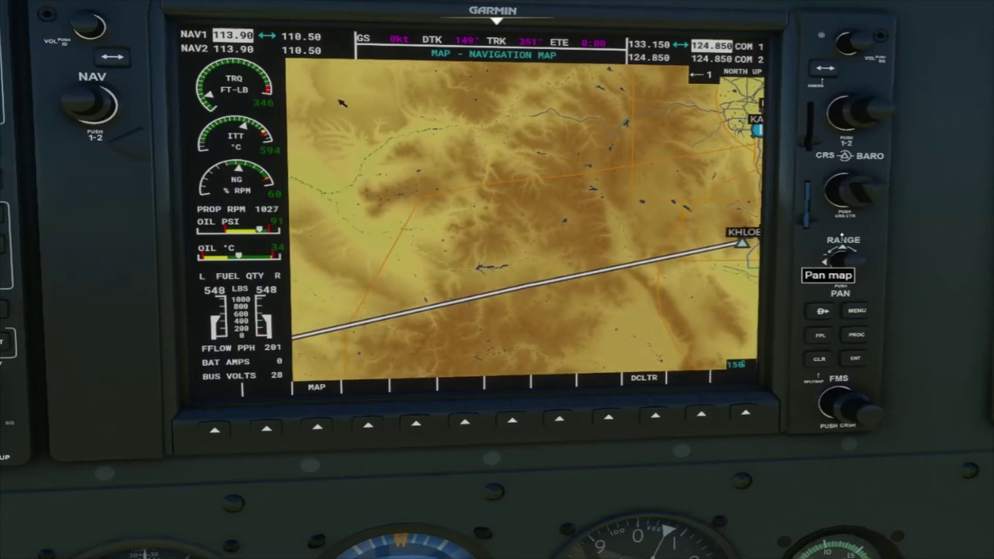
Step: Pan the navigation map north, east and south so KCOS and KPUB are in view, and return to the wider cockpit view
click(846, 235)
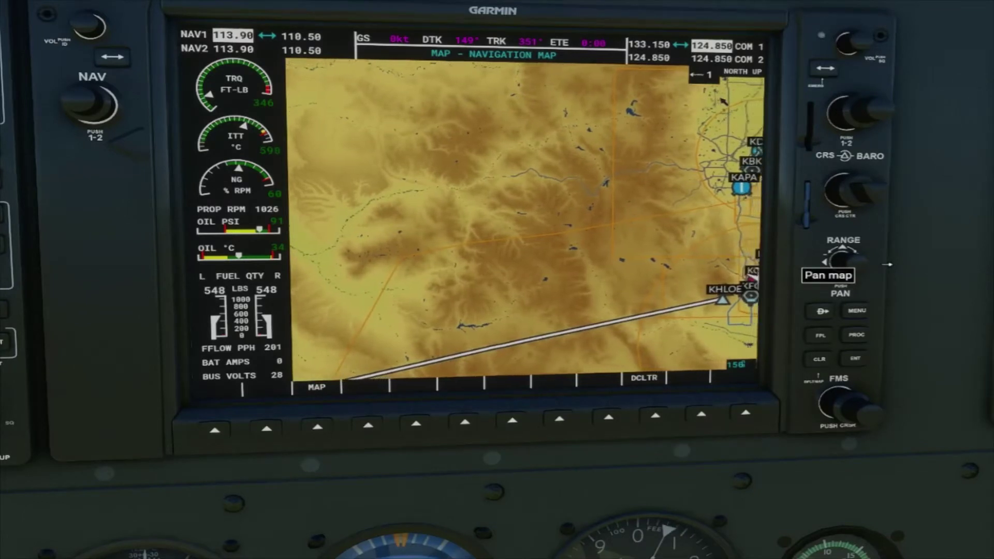
click(886, 265)
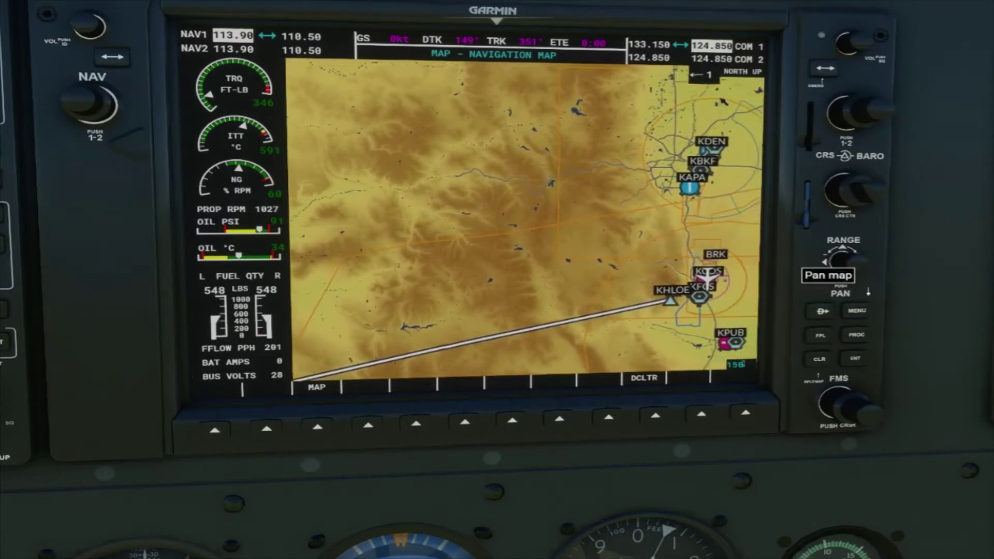
click(845, 285)
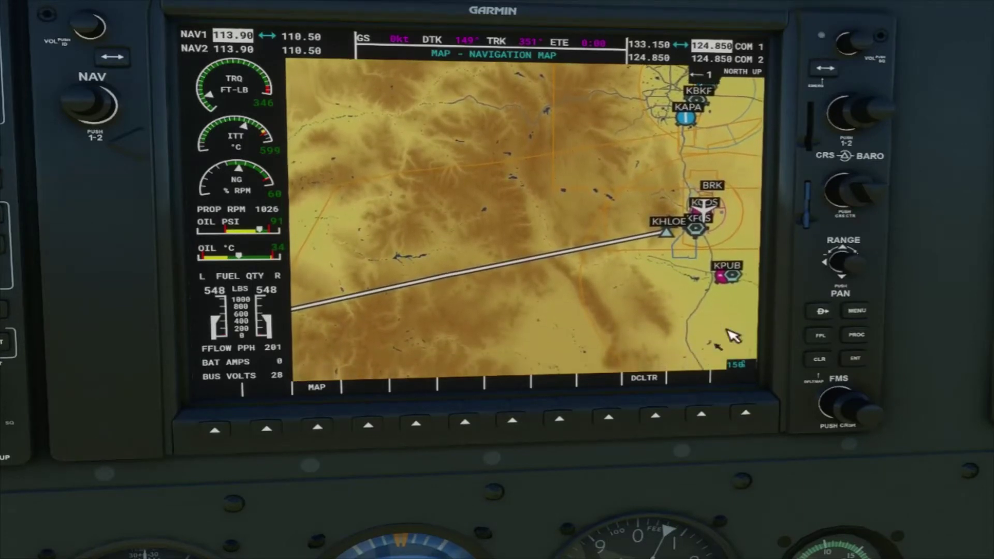
drag(607, 336, 383, 318)
scroll(606, 335, down, 3)
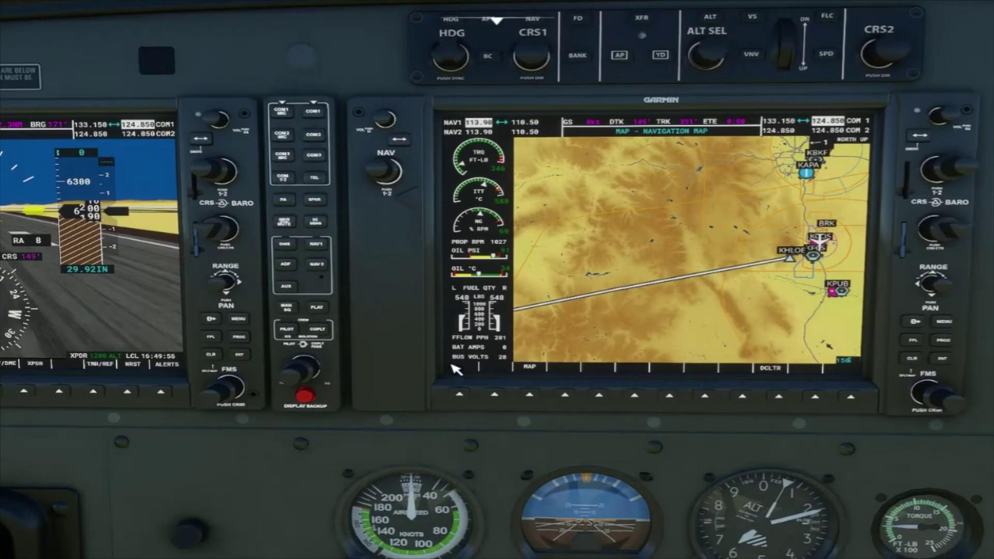
Step: Examine the autopilot control panel above the navigation map display, including its heading, altitude, AP and YD controls
drag(510, 372, 615, 250)
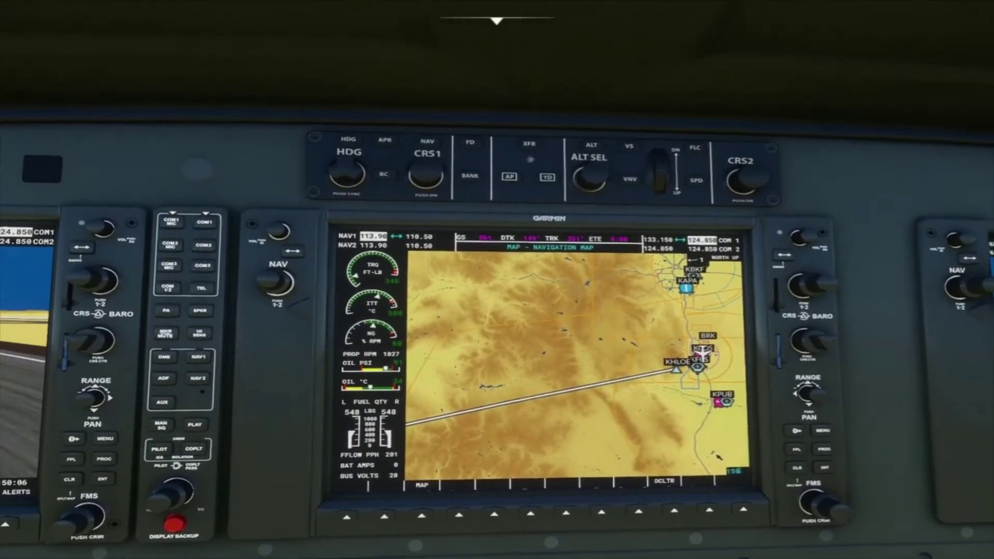
scroll(497, 280, up, 3)
drag(795, 534, 810, 414)
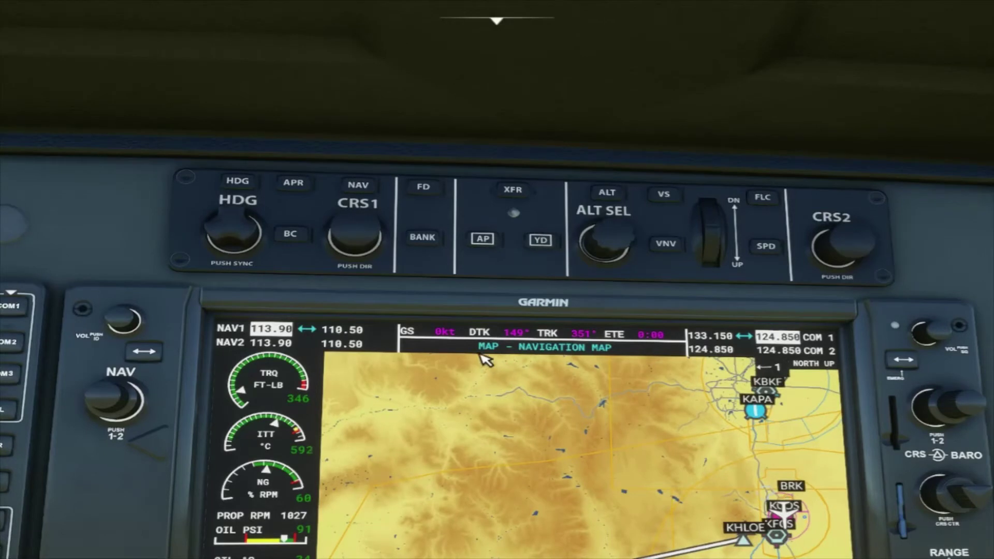
click(486, 241)
drag(547, 355, 544, 381)
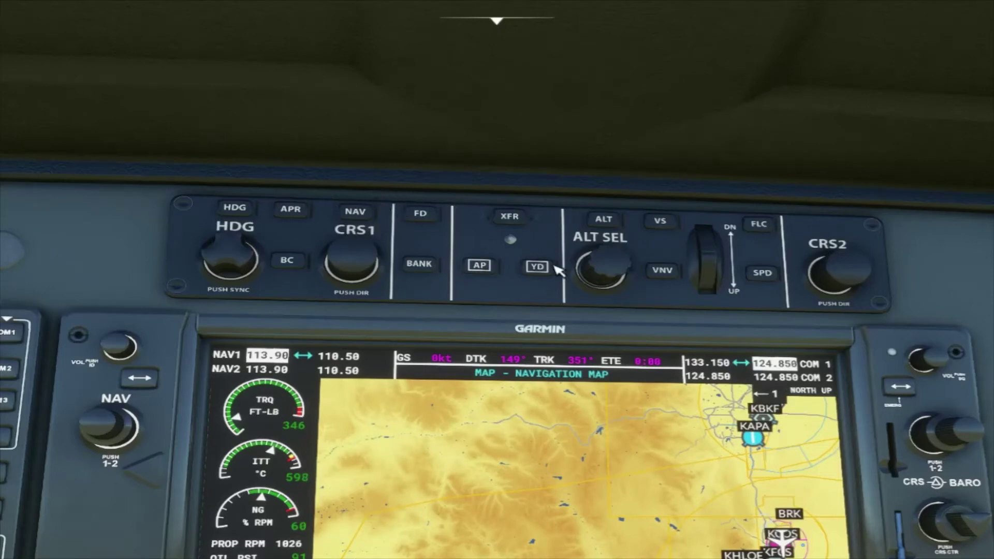
drag(552, 426, 701, 371)
scroll(796, 523, down, 2)
scroll(799, 527, down, 1)
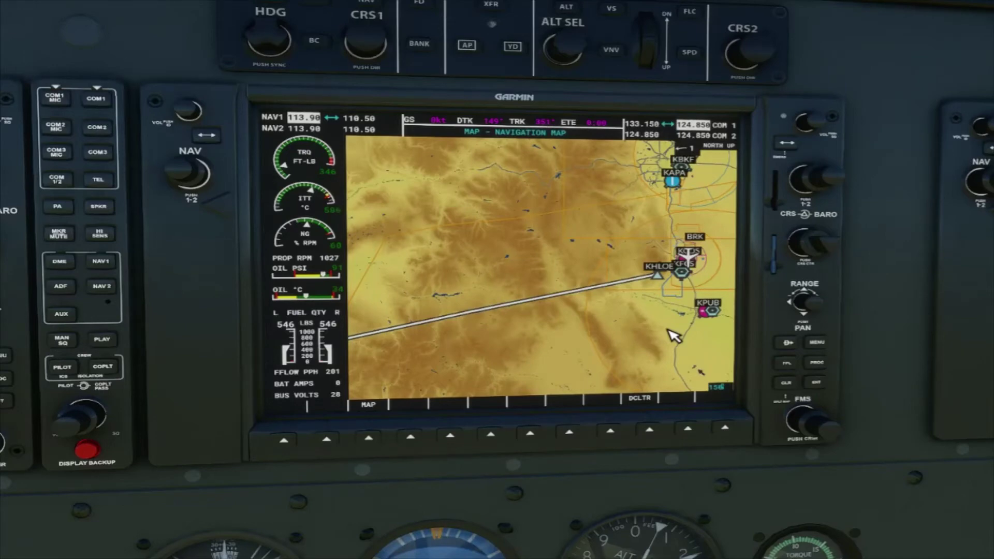
Step: Open the active flight plan page beside the navigation map and bring its KCOS/KIYK waypoint list into view
key(shift+Right)
key(shift+Right)
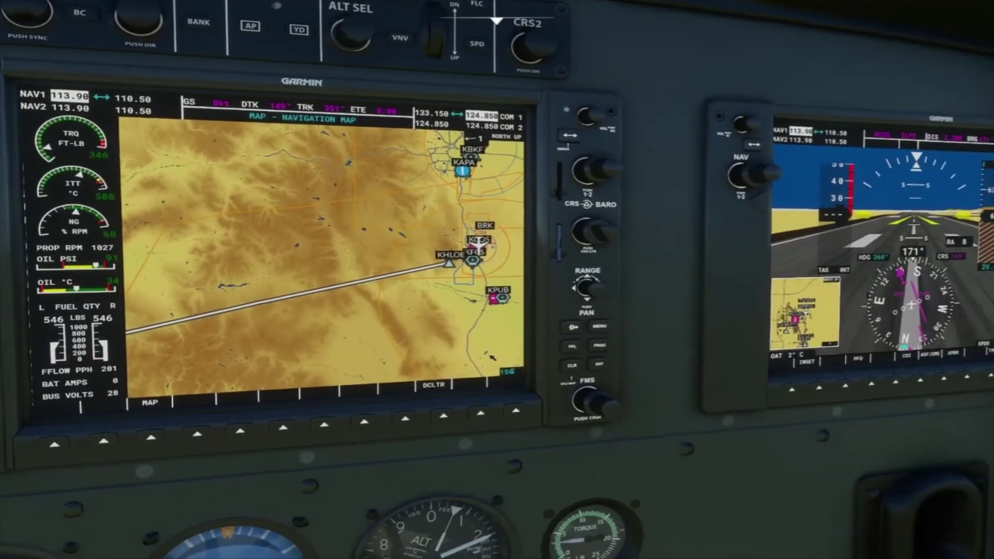
key(shift+Left)
scroll(497, 279, up, 5)
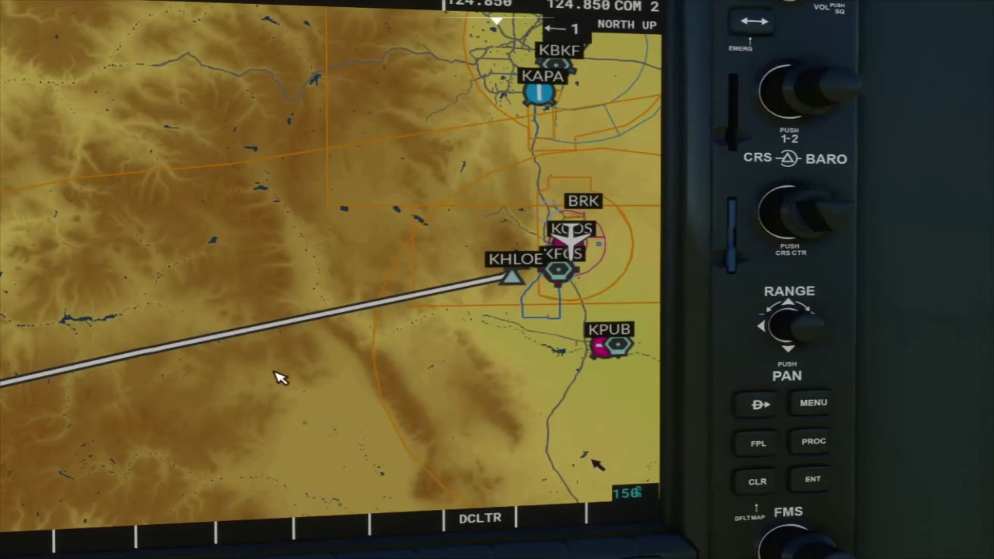
drag(277, 376, 390, 439)
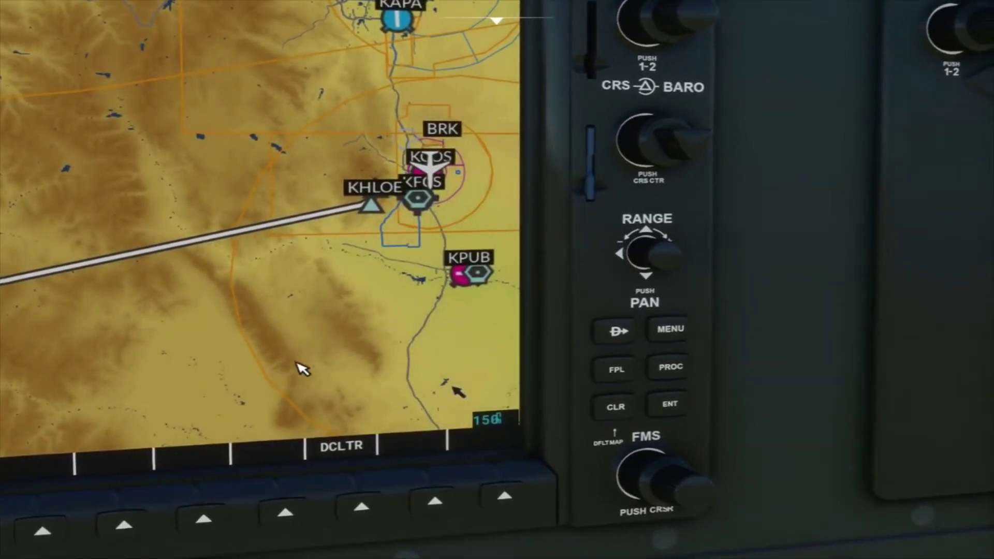
drag(382, 375, 485, 389)
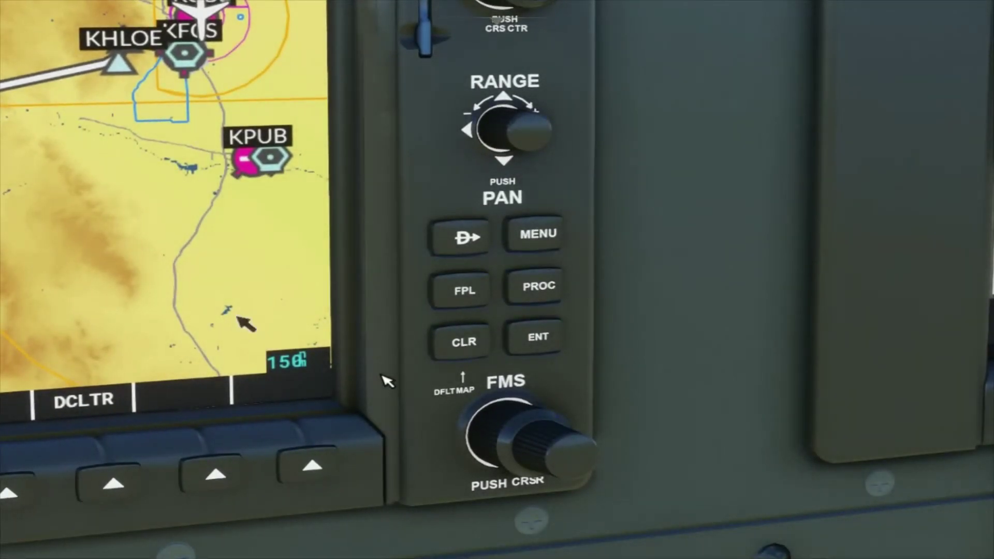
click(485, 298)
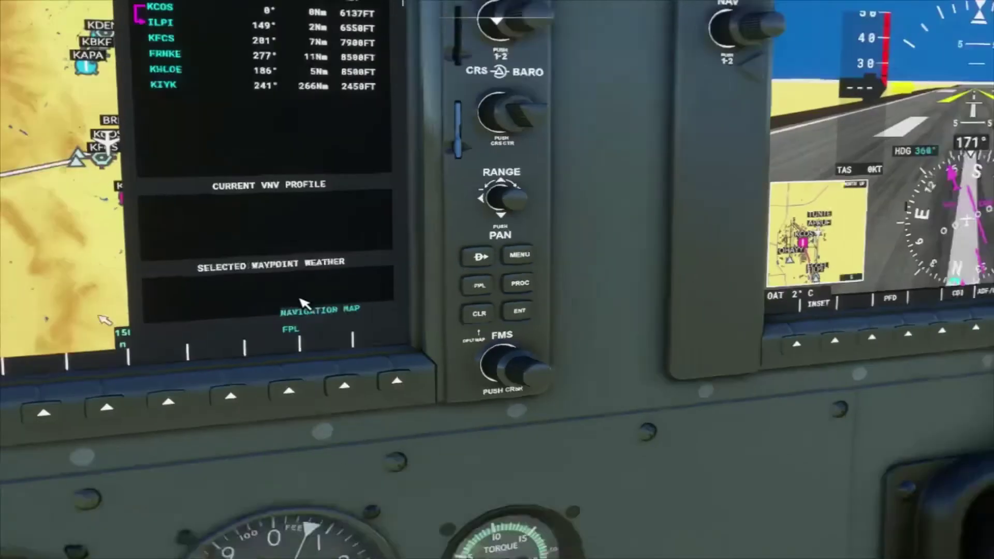
scroll(224, 321, up, 5)
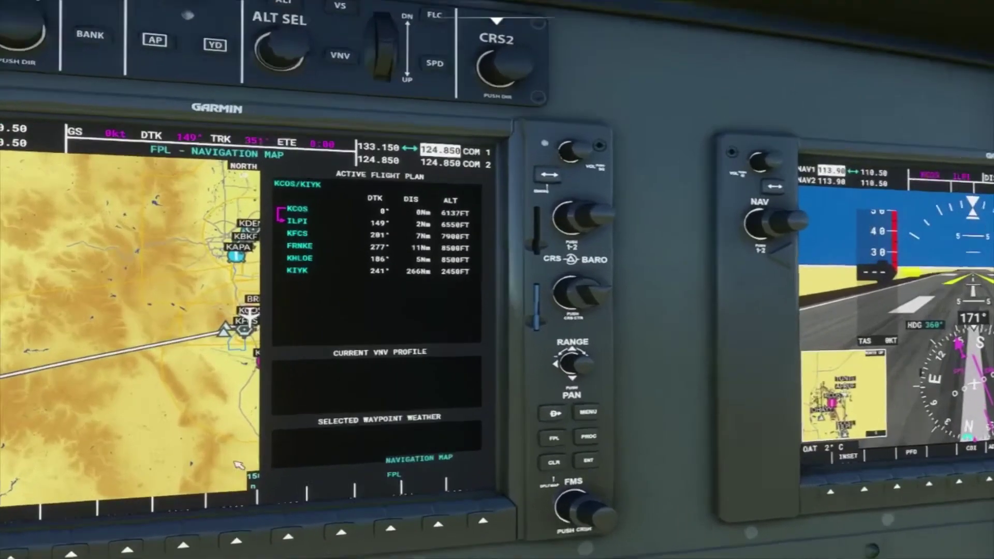